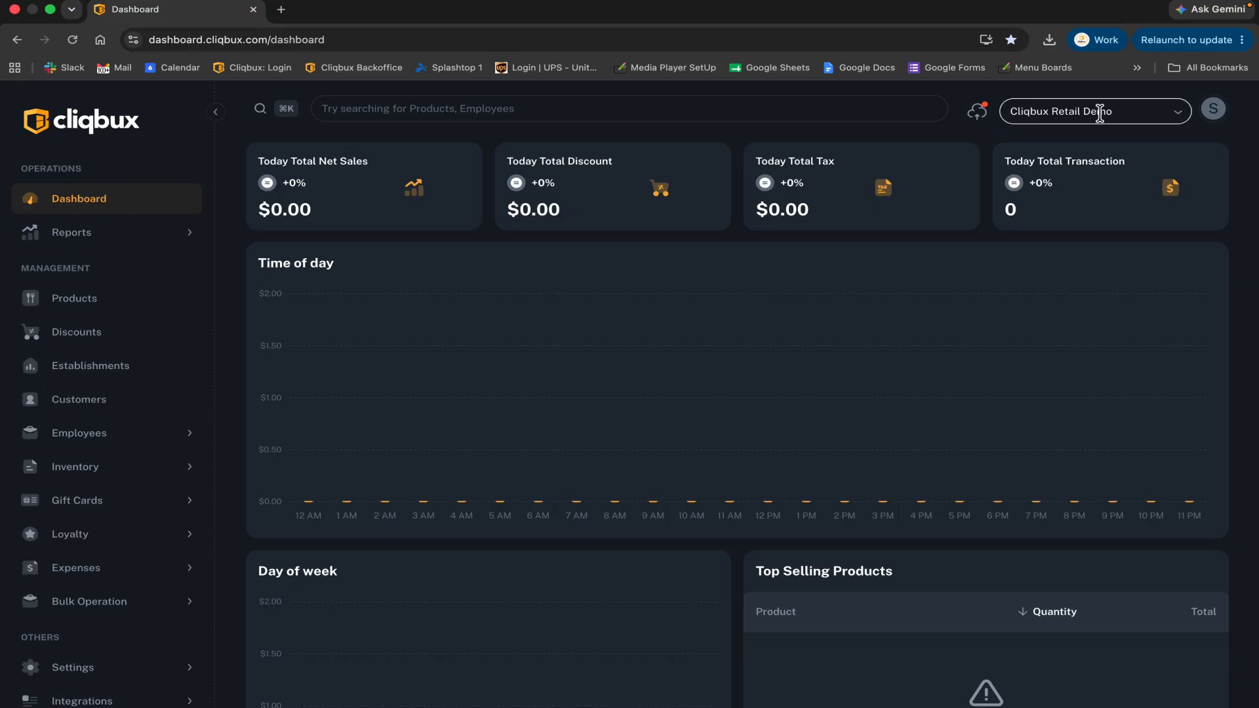
- Create a new cycle count sheet in Inventory and name it "Physical Inventory TEST (7/12/2026)"
click(136, 473)
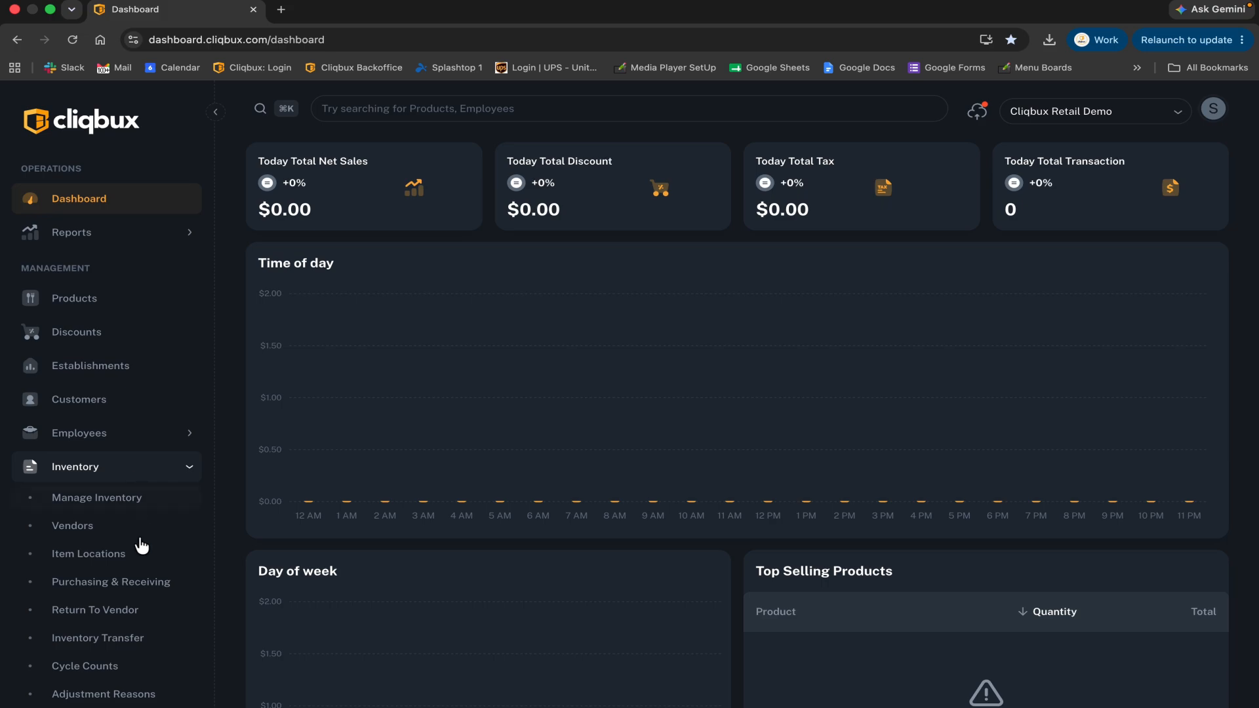
click(110, 670)
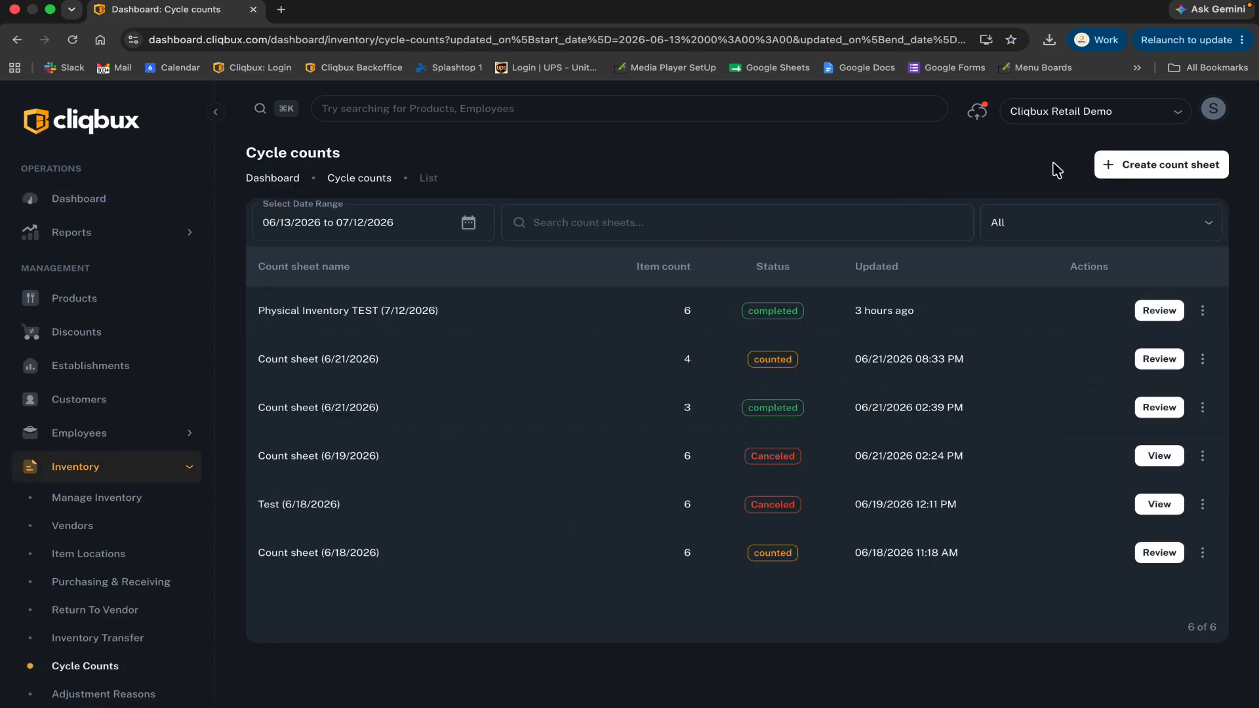
click(1139, 172)
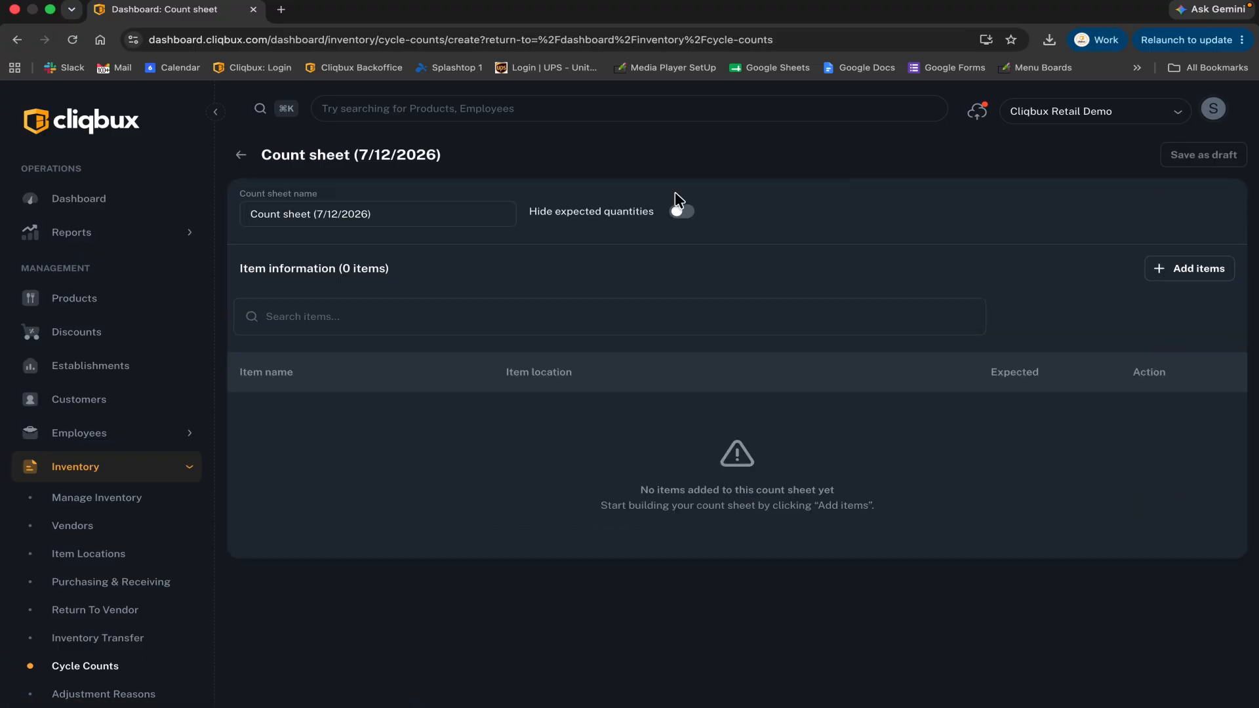
click(317, 215)
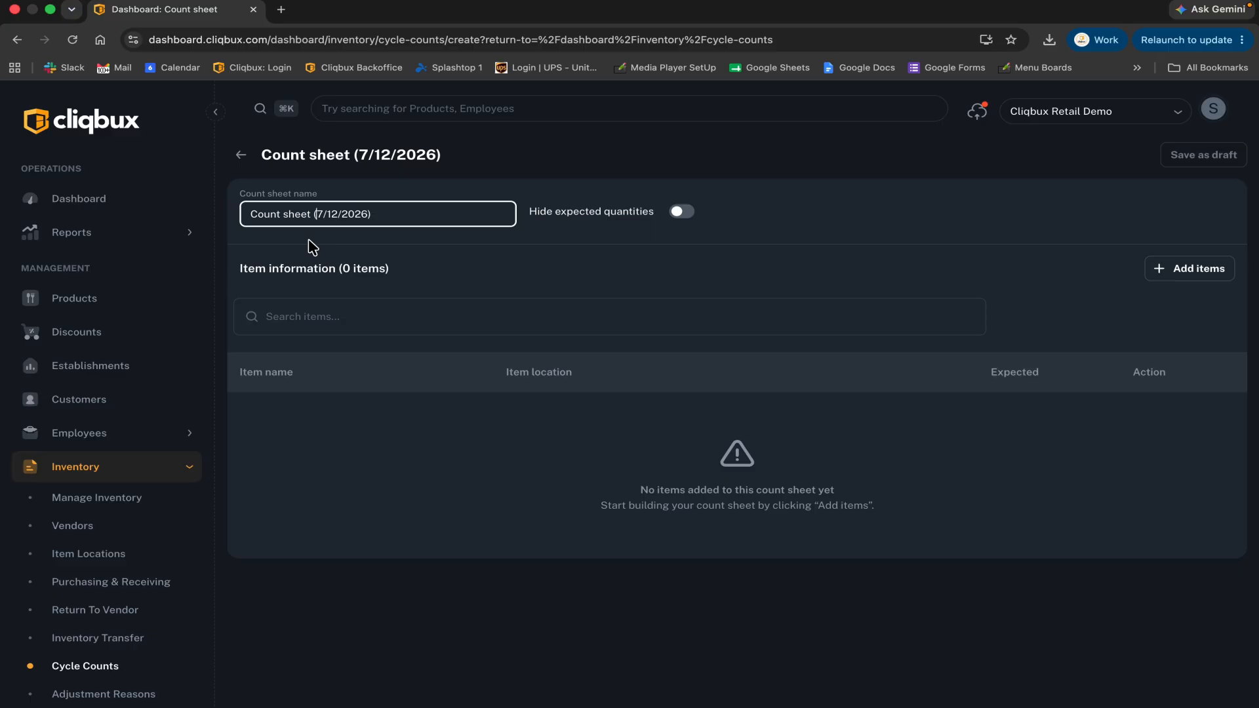
key(BackSpace)
key(BackSpace)
key(BackSpace)
key(BackSpace)
key(BackSpace)
key(BackSpace)
key(BackSpace)
key(BackSpace)
key(BackSpace)
key(BackSpace)
key(BackSpace)
key(BackSpace)
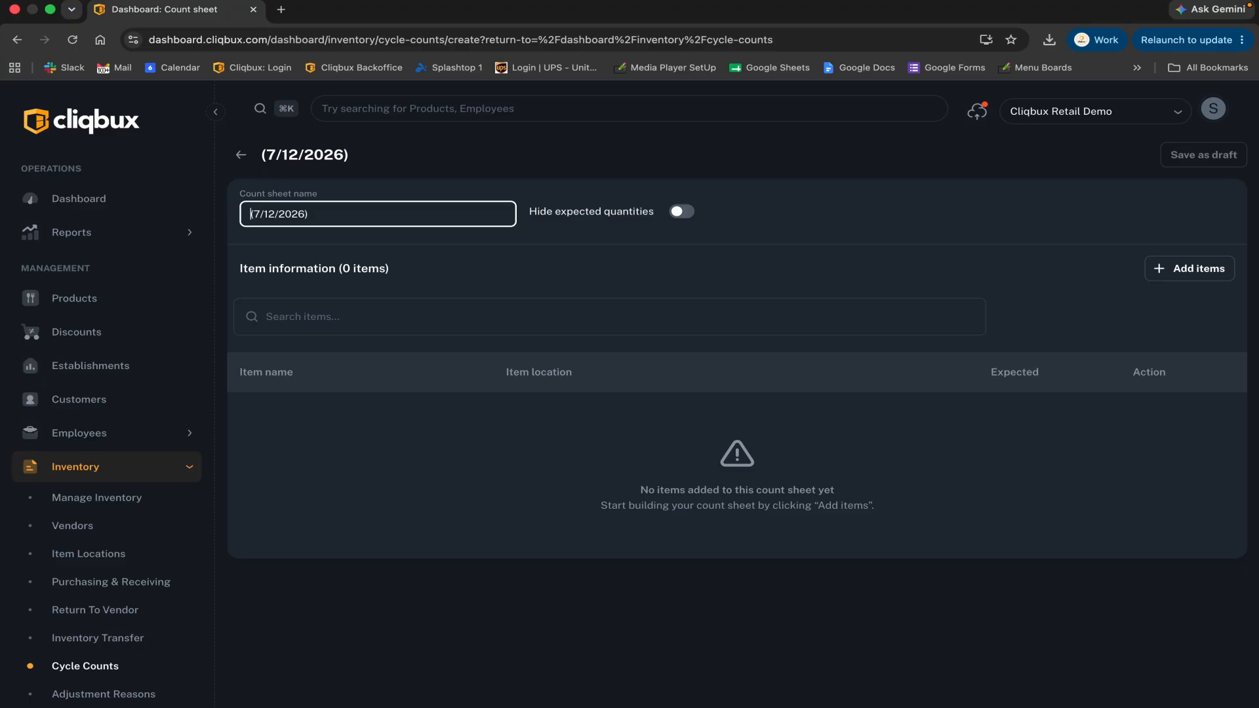
text(Physical Inventory TEST)
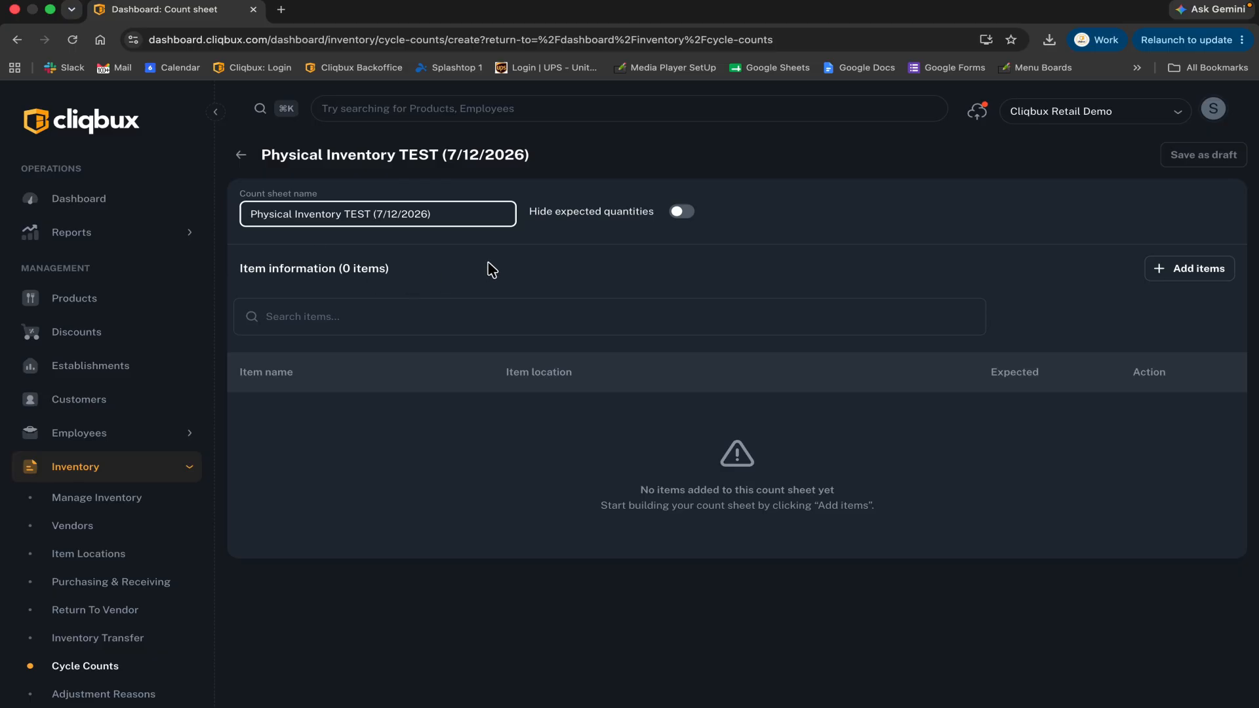
- Toggle hiding of the expected quantities on the count sheet on and back off
click(684, 222)
click(681, 219)
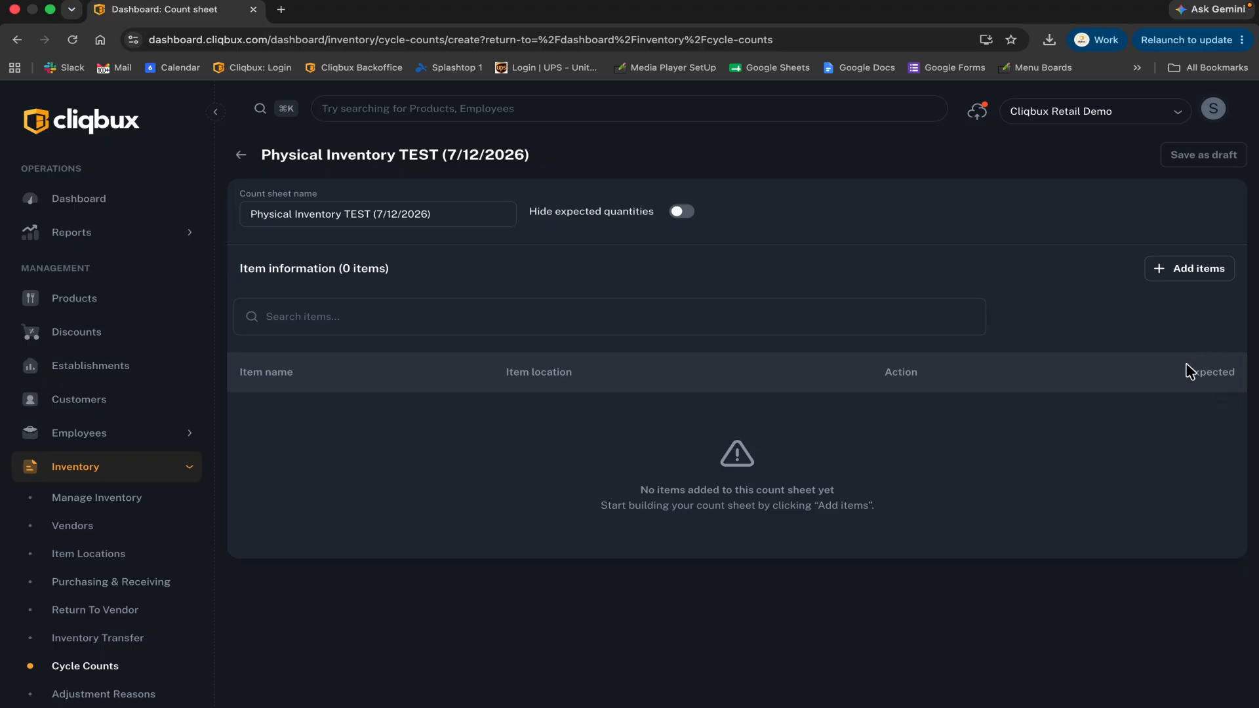
click(683, 214)
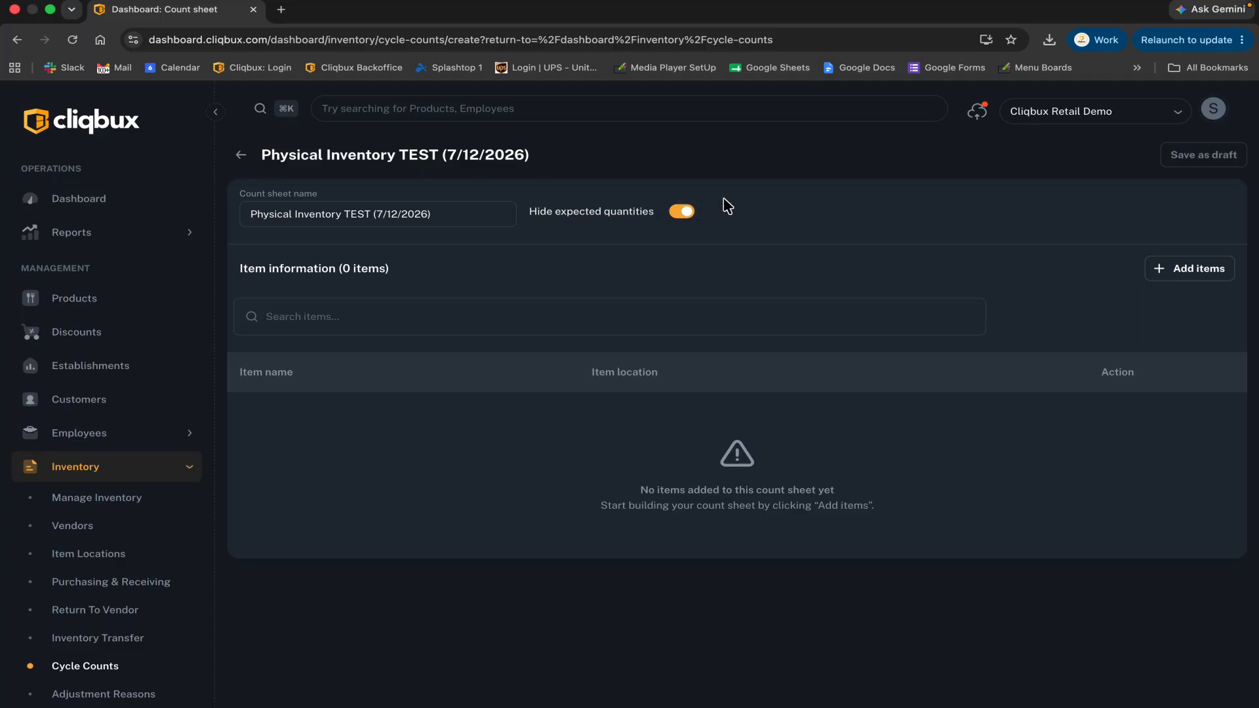
click(682, 212)
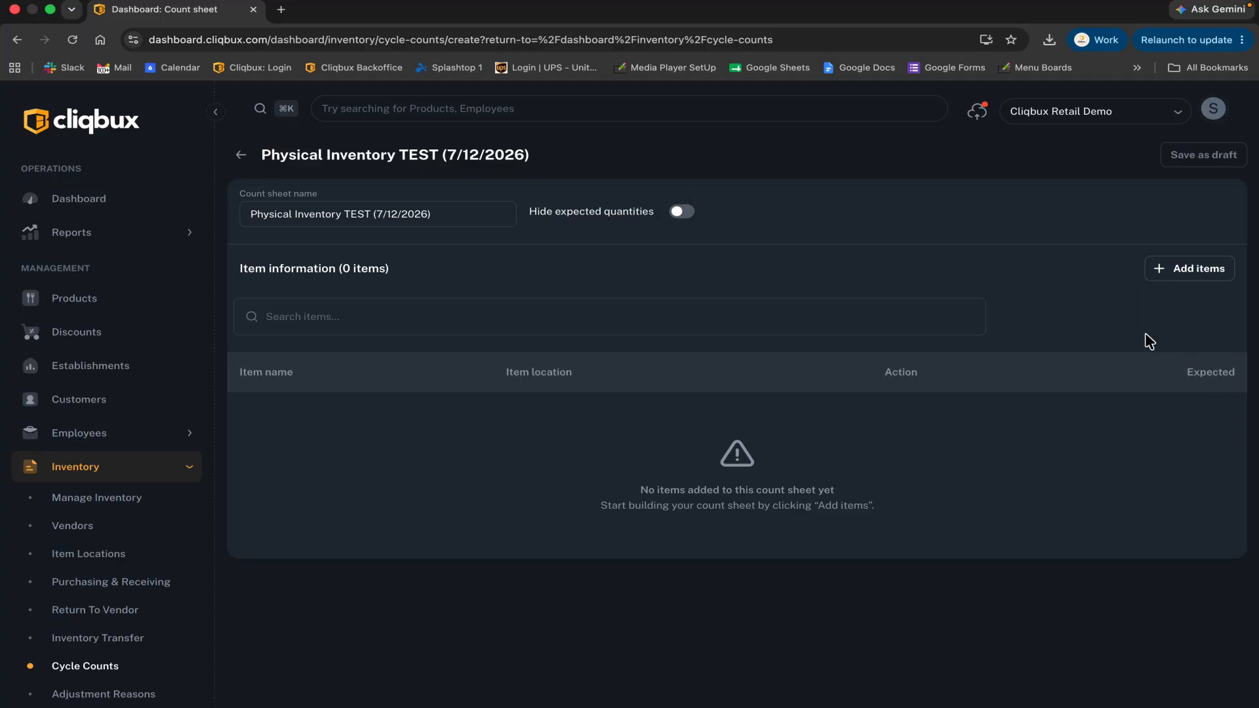
- Add all items from vendor "sfsafsa" to the count sheet and save it as a draft
click(1177, 275)
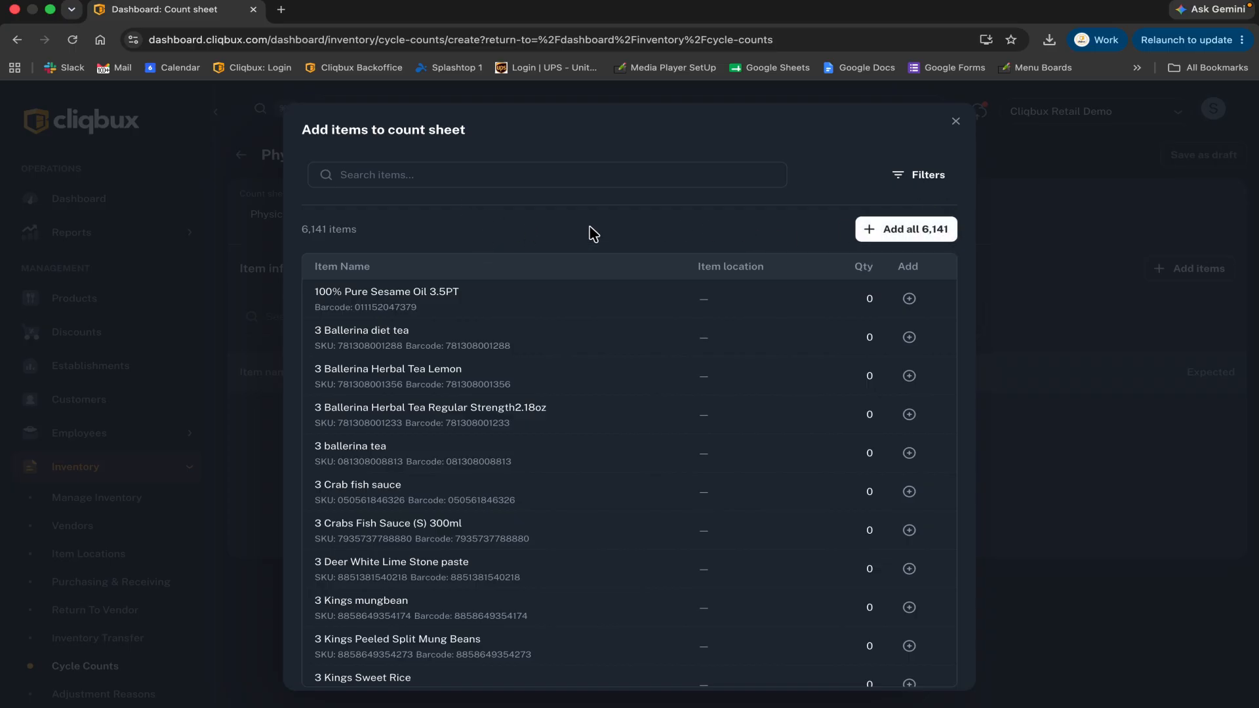
click(923, 178)
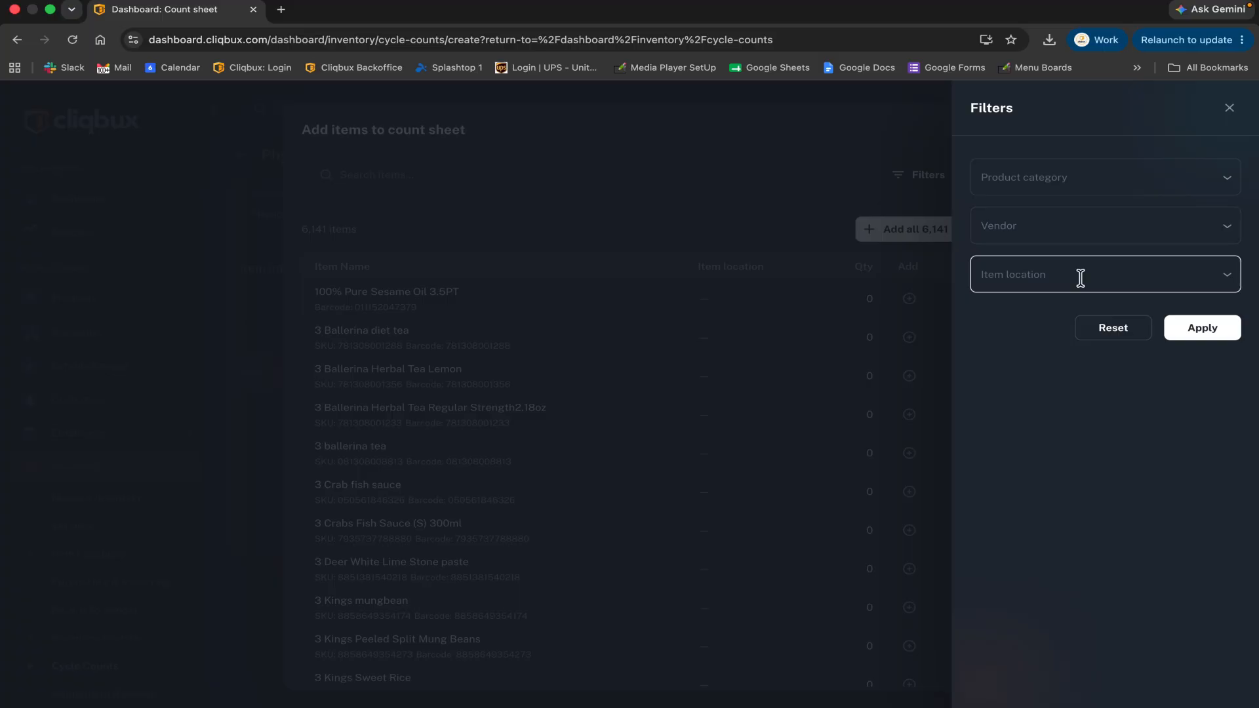
click(1225, 229)
click(1116, 261)
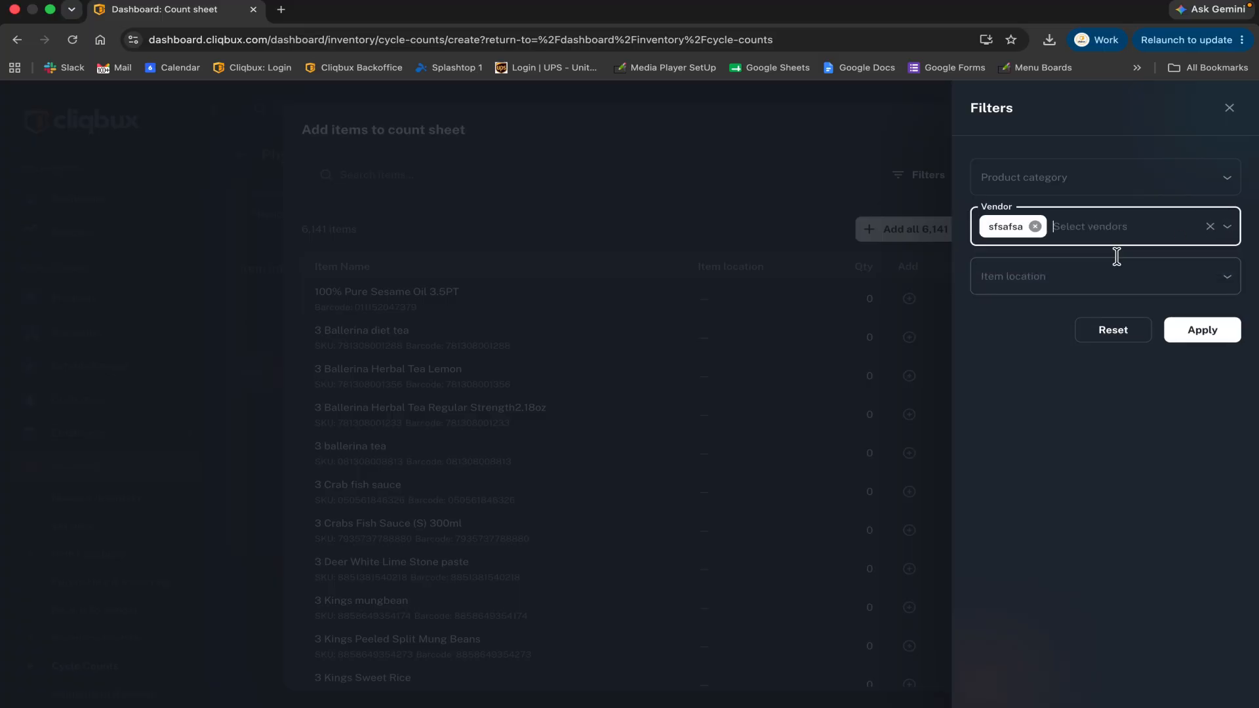
click(1191, 334)
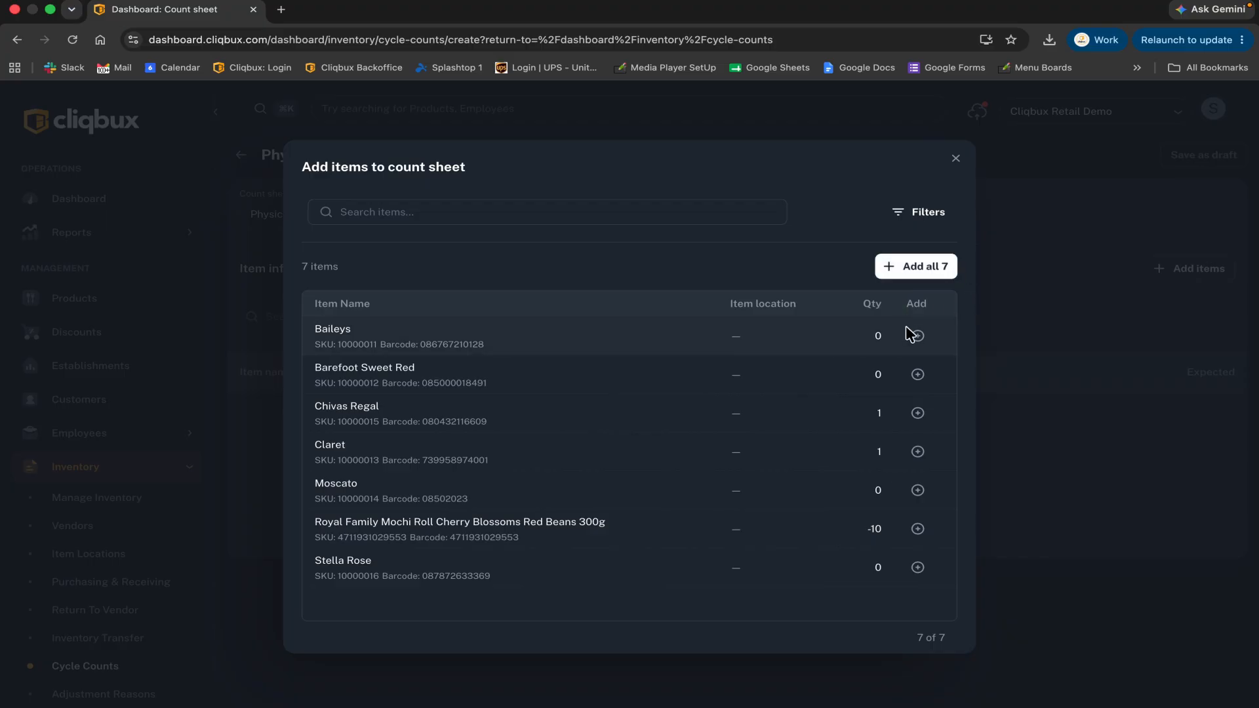
click(927, 269)
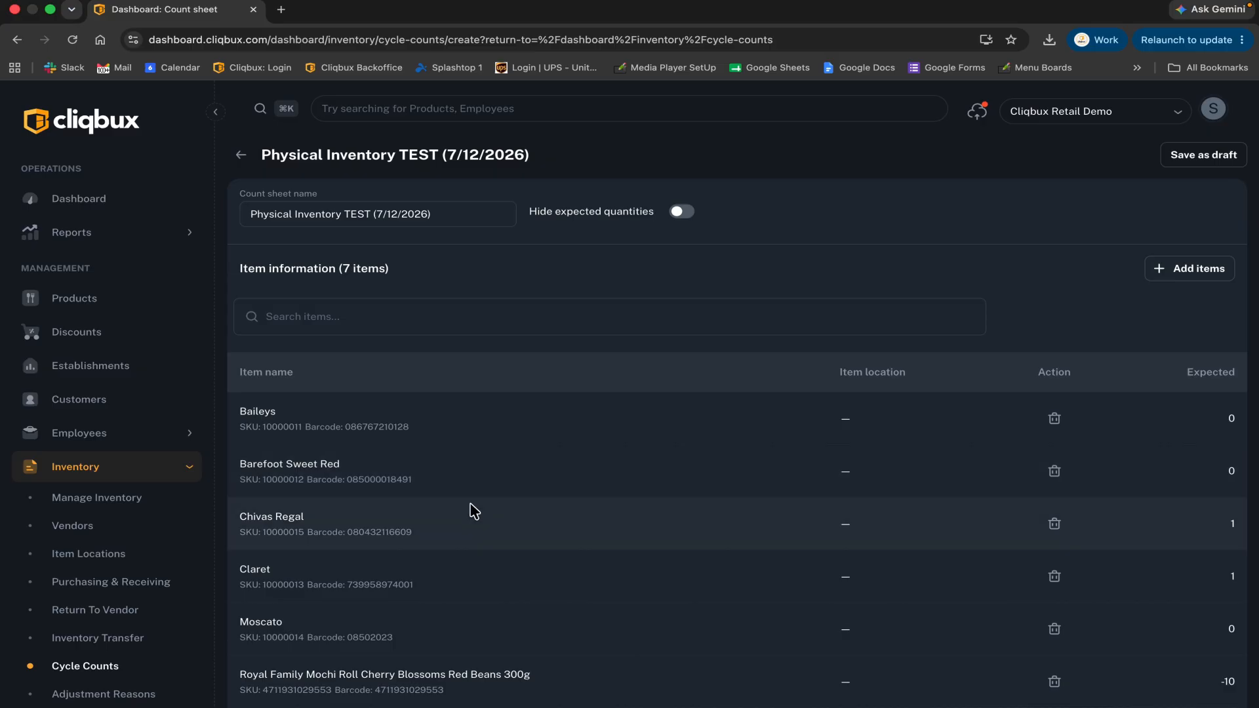
scroll(470, 510, down, 3)
scroll(474, 511, up, 3)
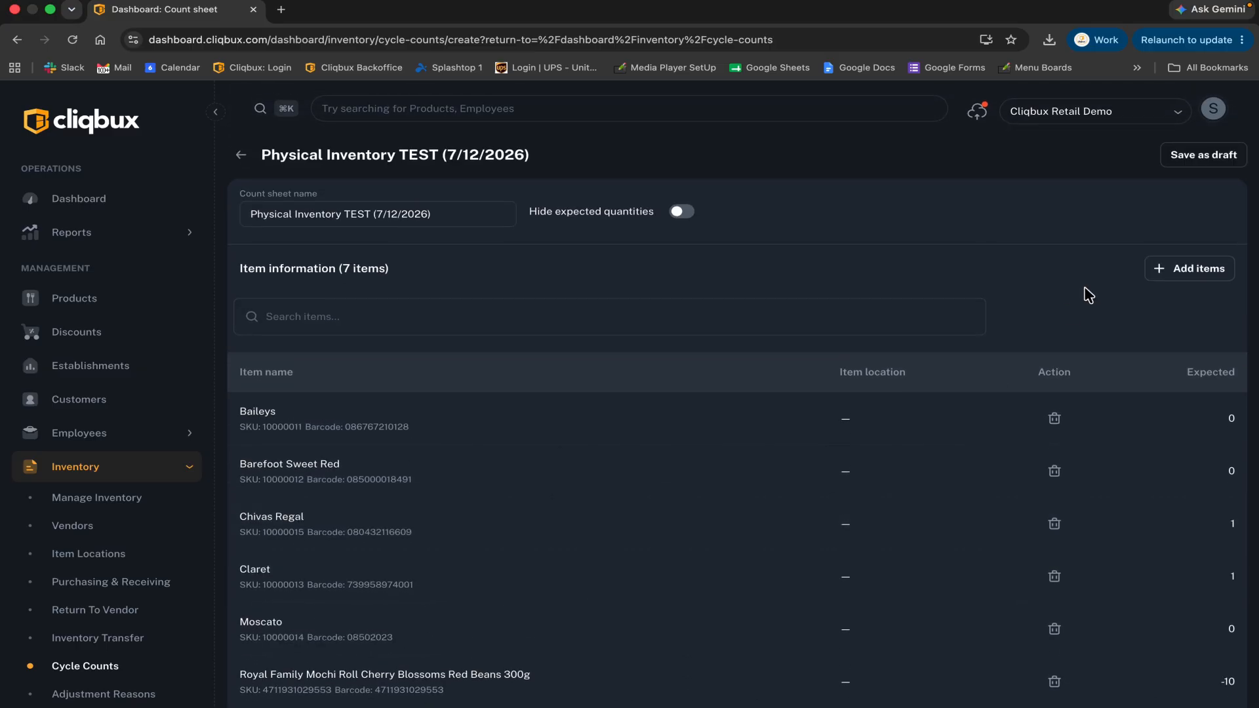
click(1202, 158)
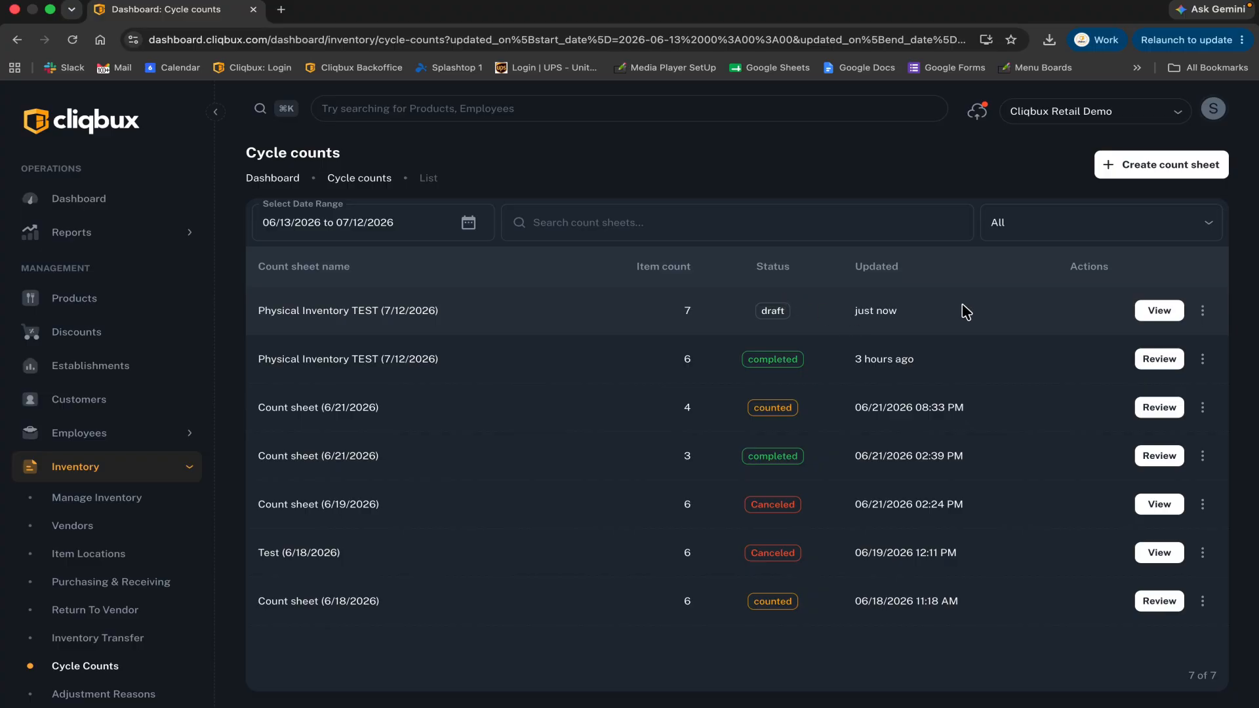
- Open the draft Physical Inventory TEST count sheet and mark it as ready to count
click(1160, 313)
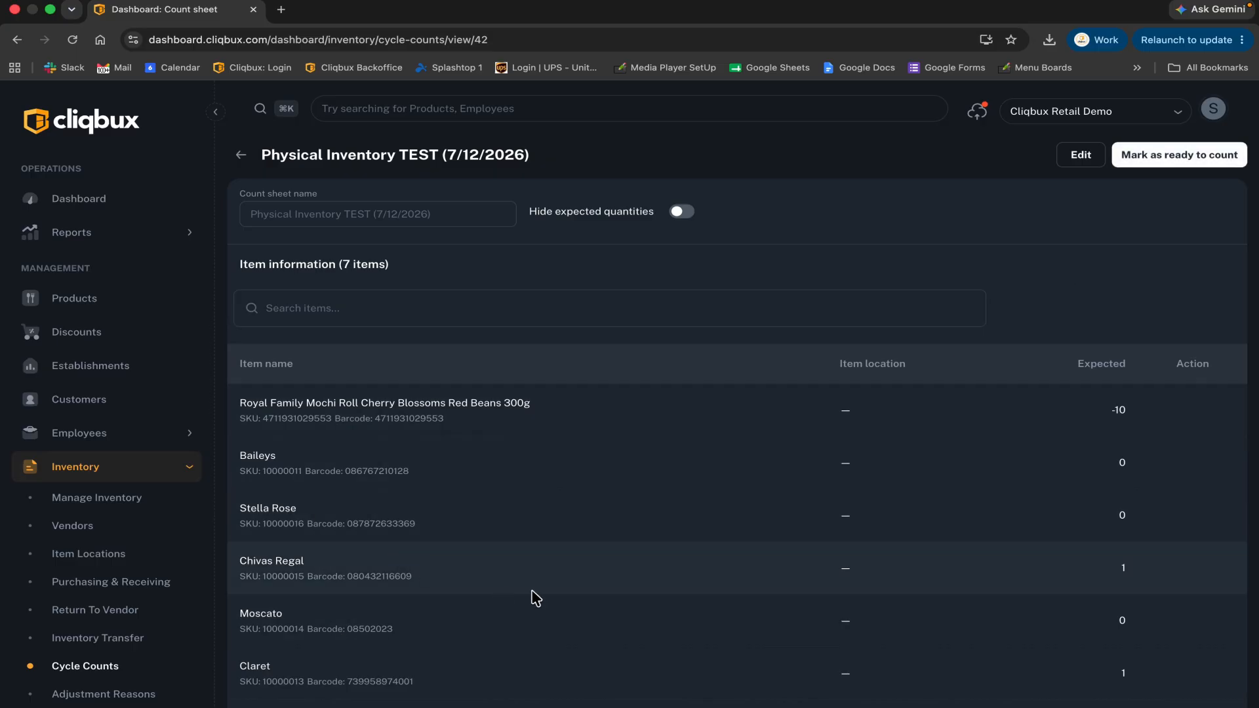
click(1178, 158)
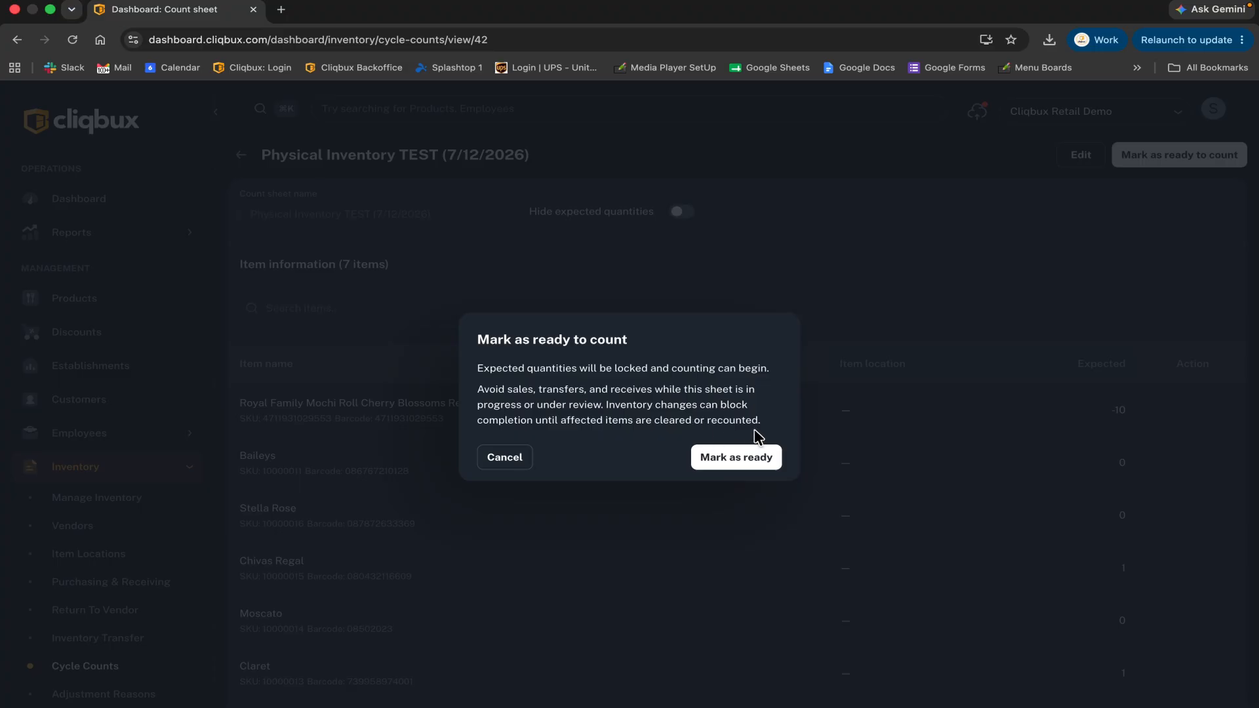
click(736, 459)
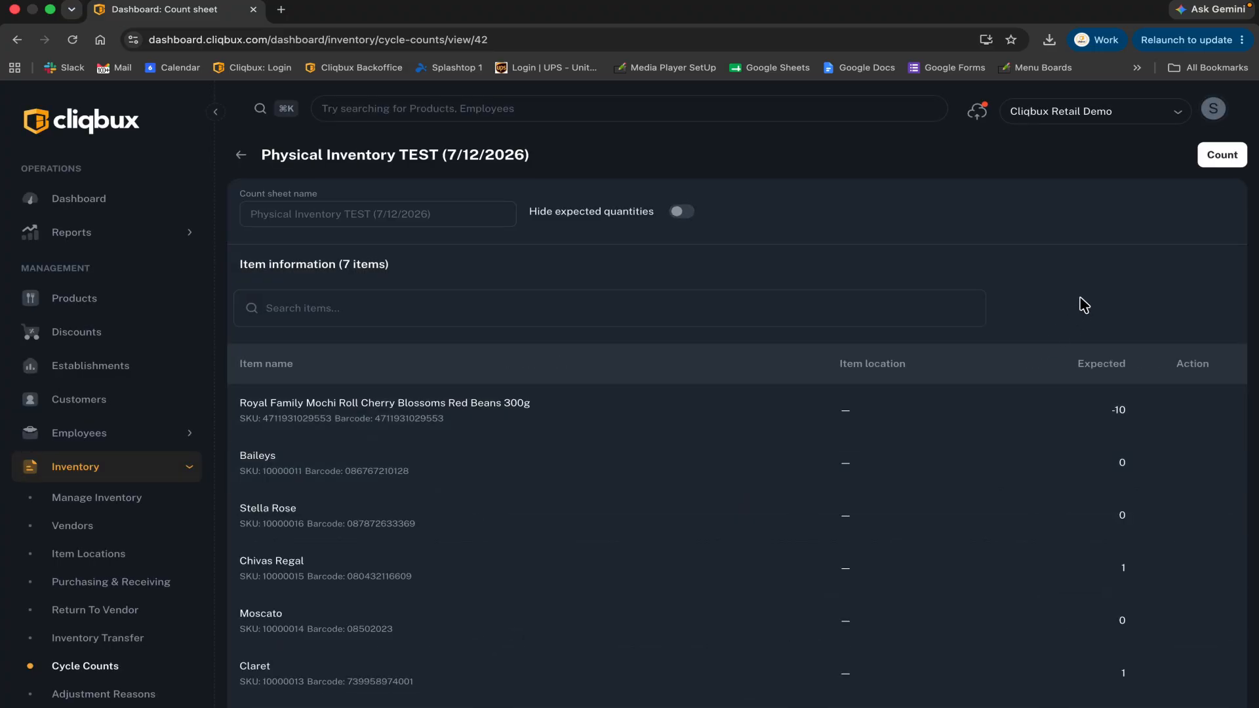
- Add an item location named "Section 6" to the count and return to the cycle counts list
click(1216, 160)
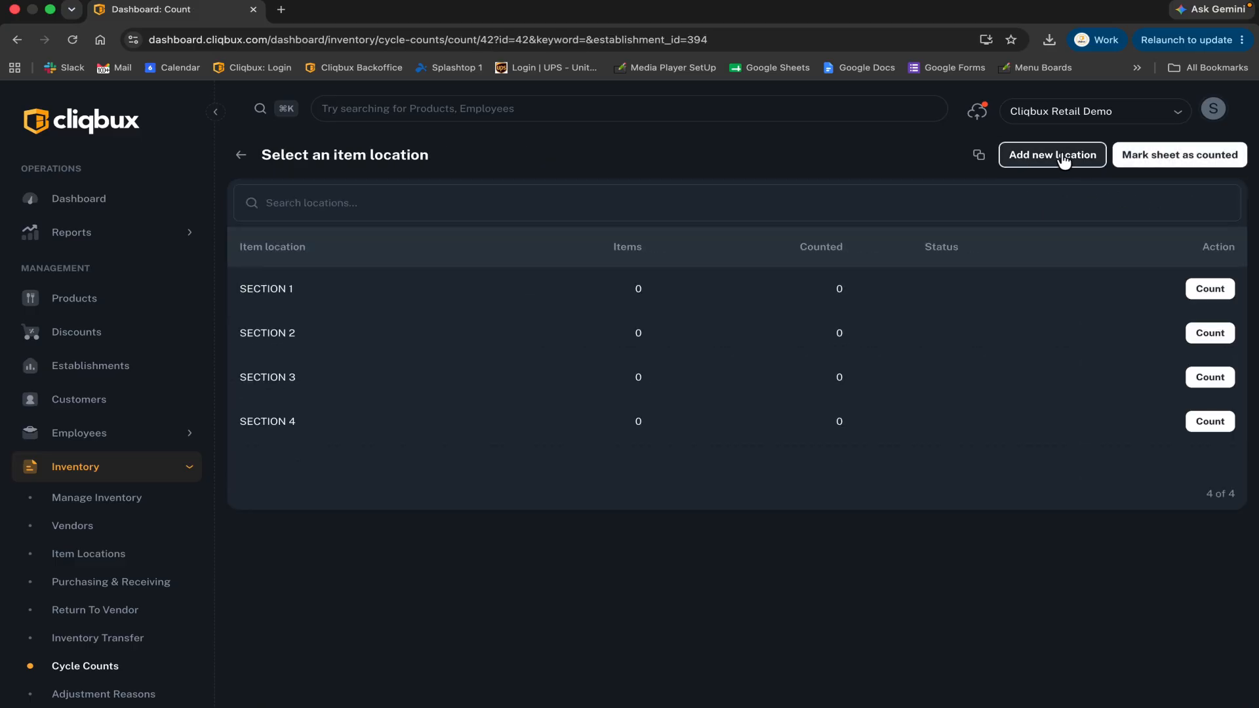
click(1055, 162)
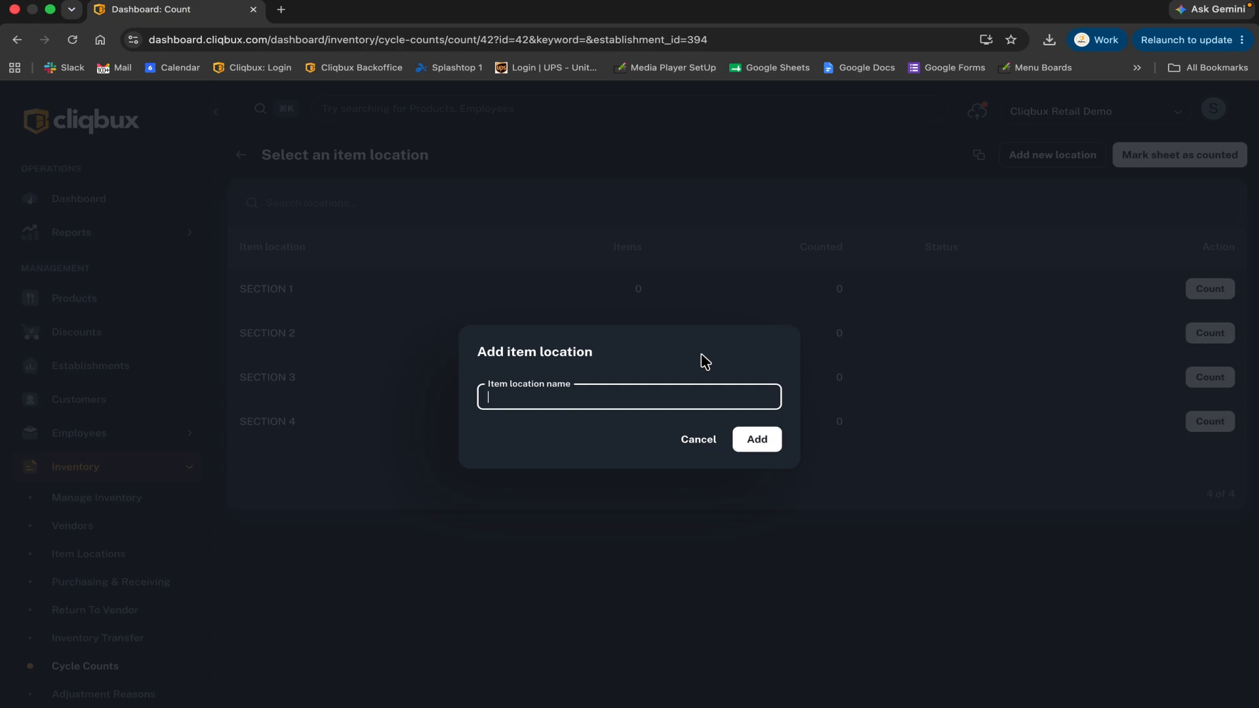
key(Caps_Lock)
text(SE)
key(BackSpace)
text(EC)
key(BackSpace)
key(BackSpace)
key(Caps_Lock)
text(ection 6)
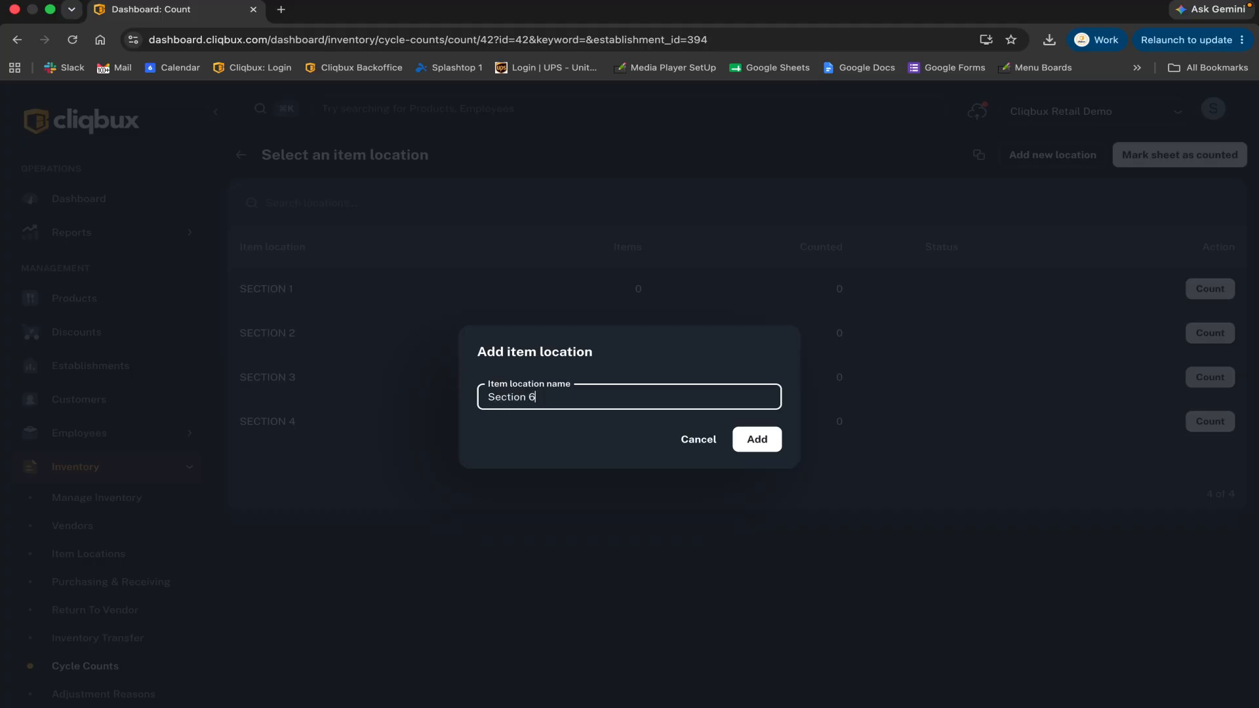
click(761, 441)
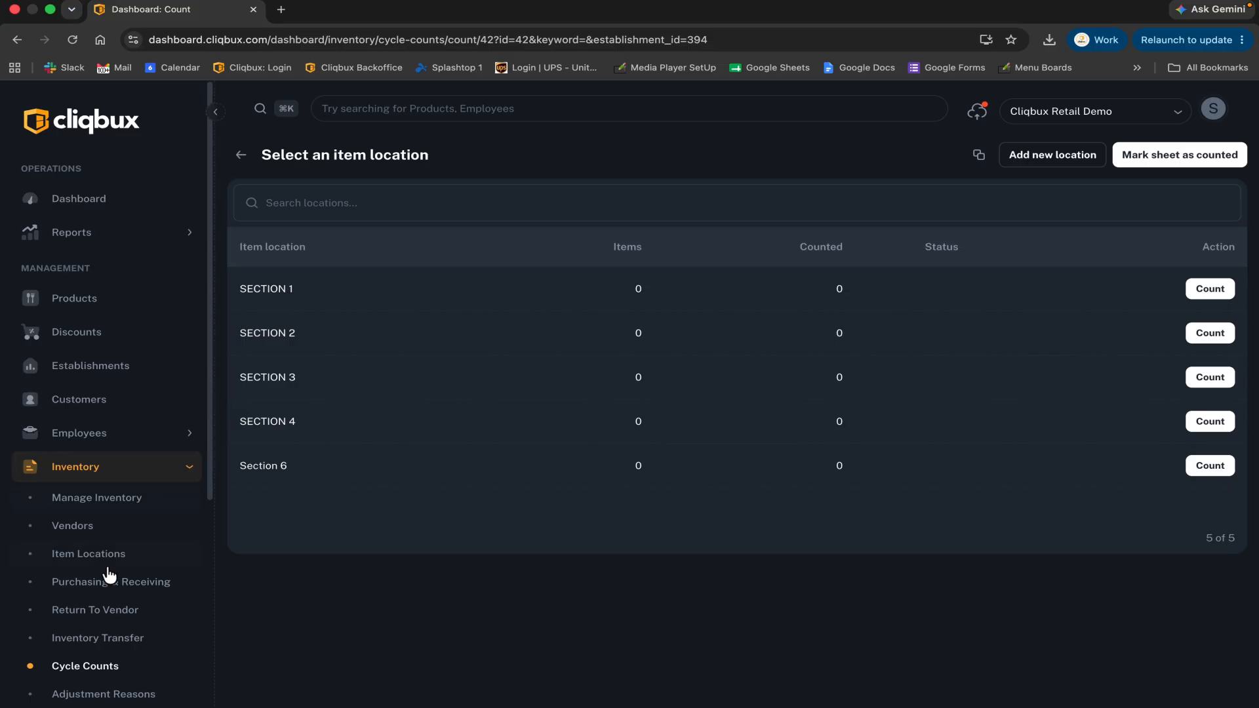
click(98, 665)
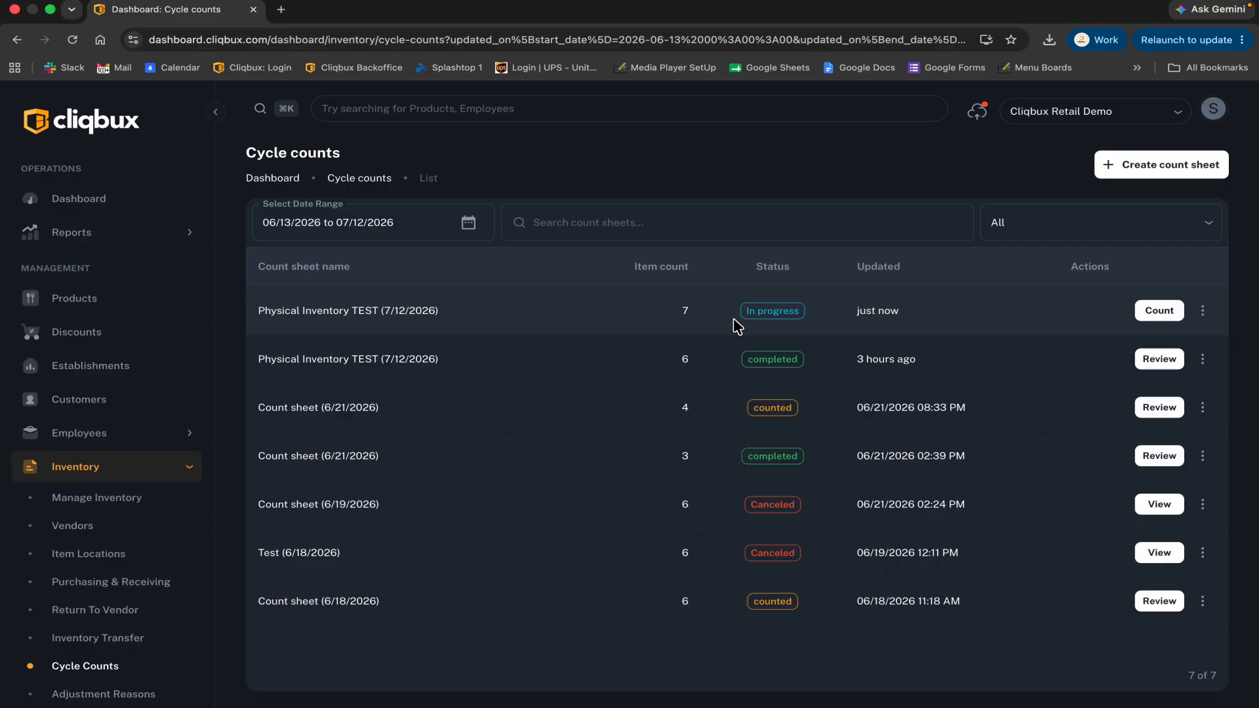
- Switch to Splashtop Business and start a remote session with the MPOS device in the Default Group
mouse_move(450, 704)
click(1073, 704)
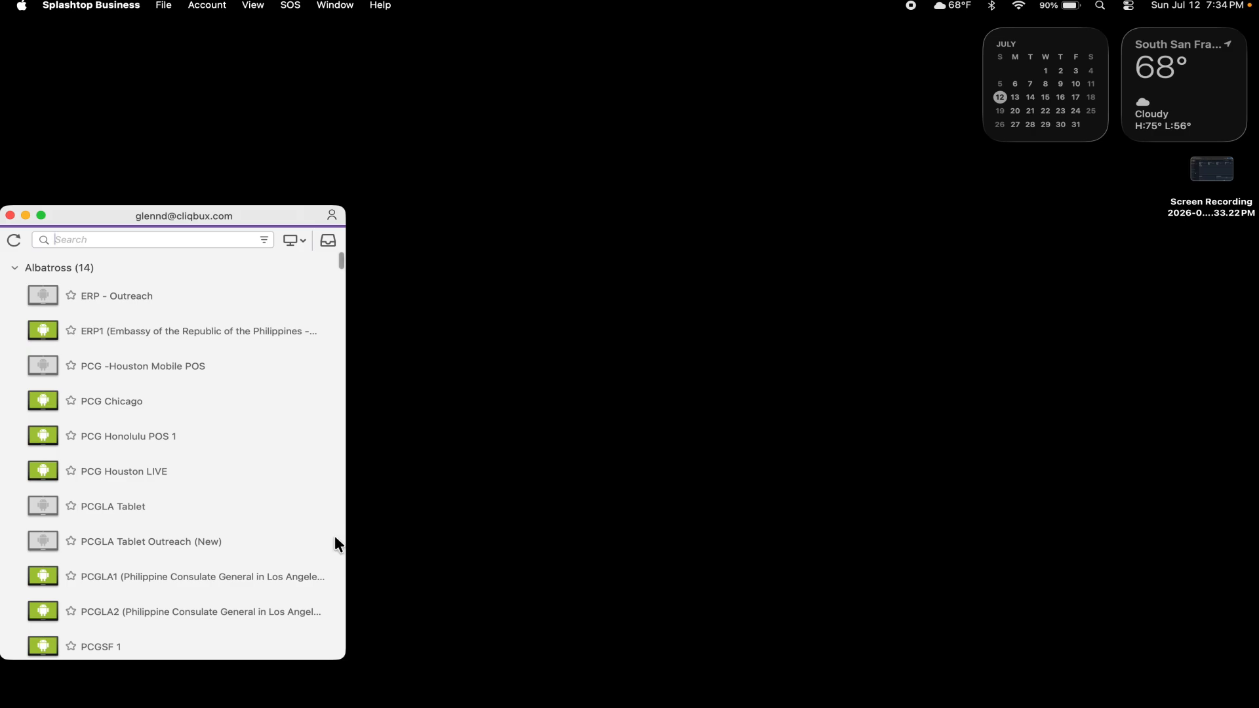
text(g)
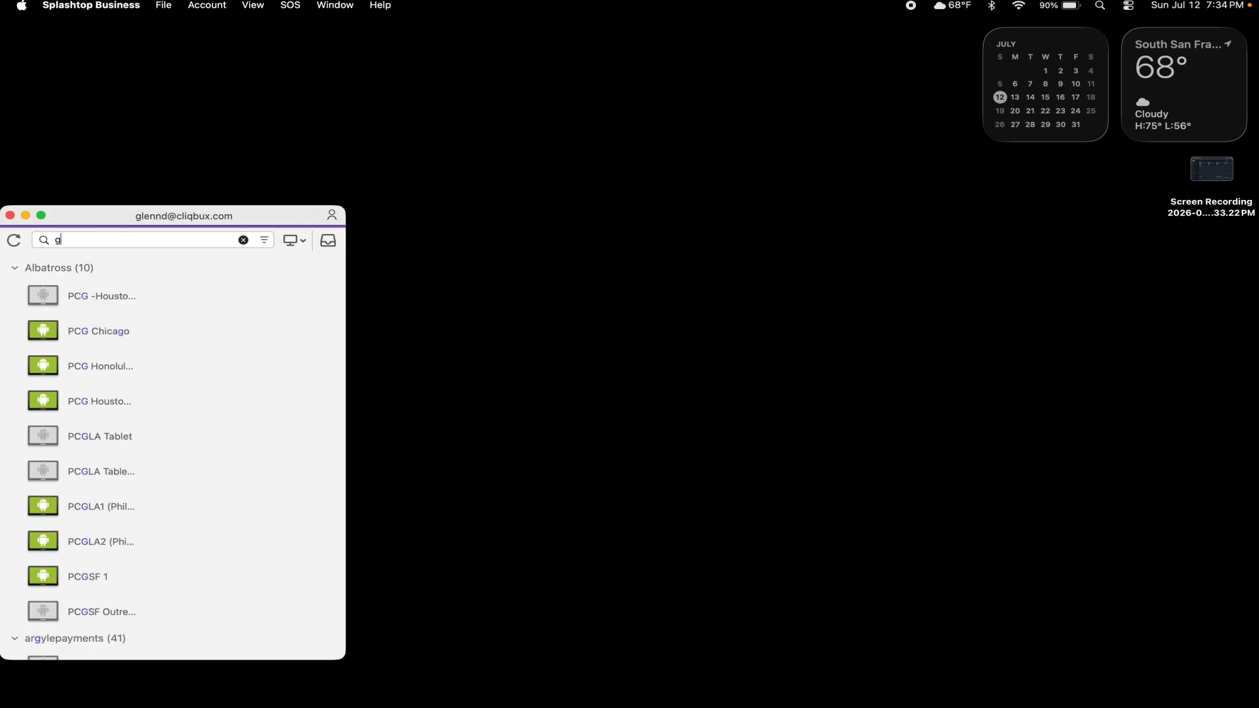
text(l)
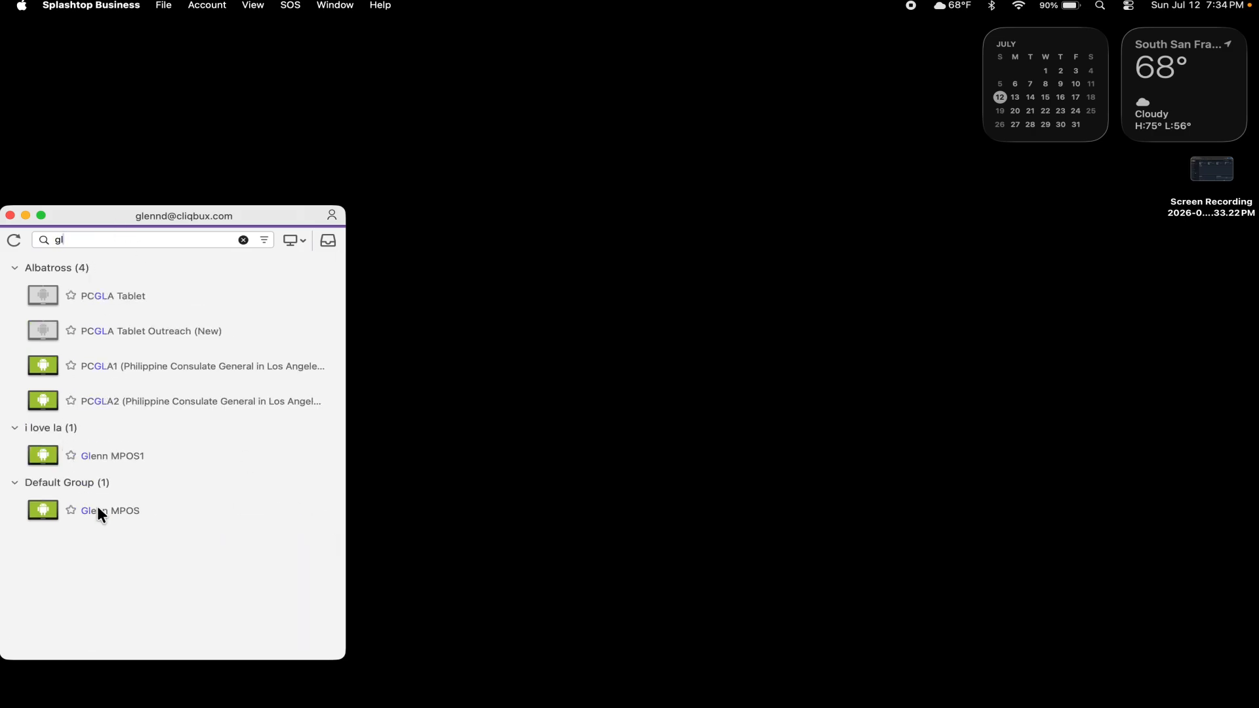
mouse_move(97, 504)
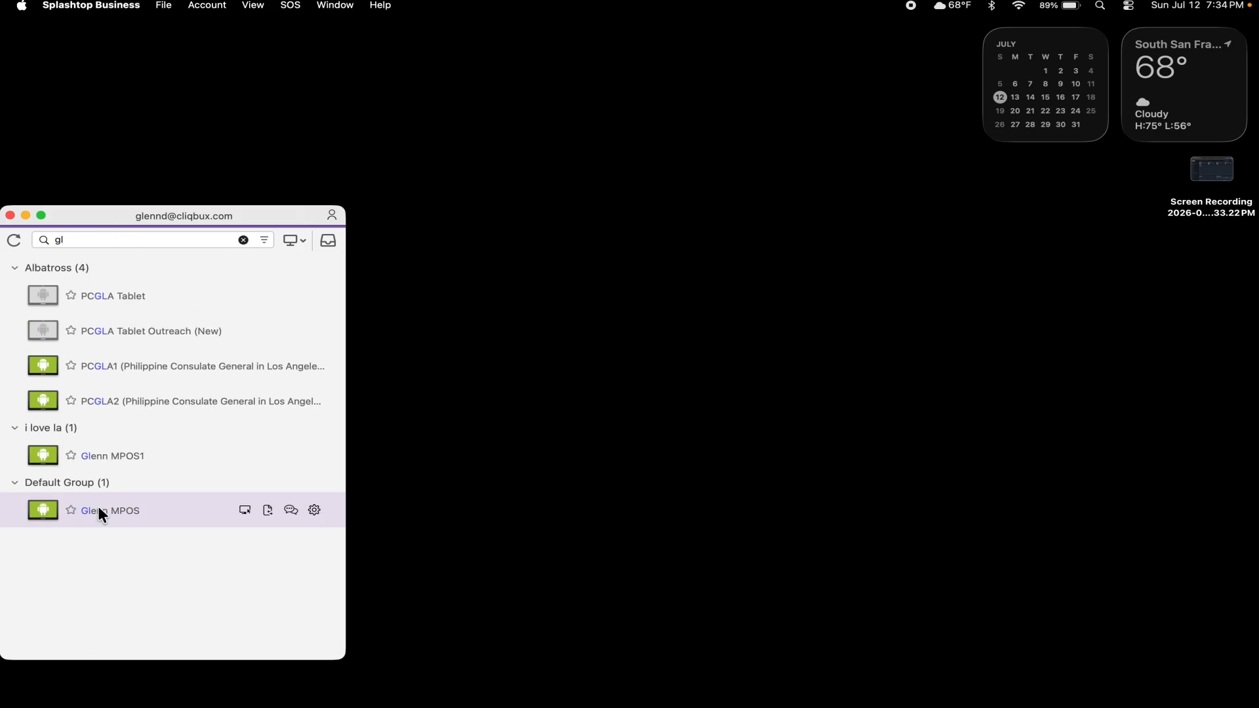
click(245, 511)
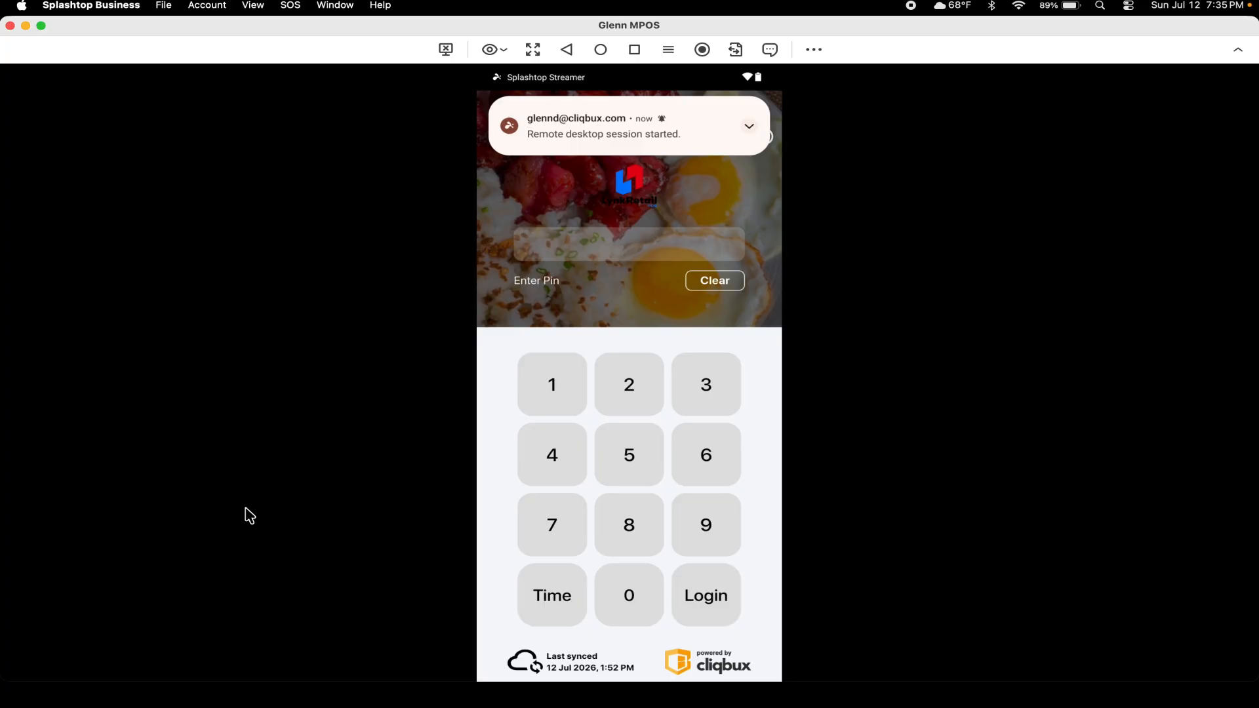
- Enter the employee PIN and log in to the point-of-sale app on the remote device
click(638, 392)
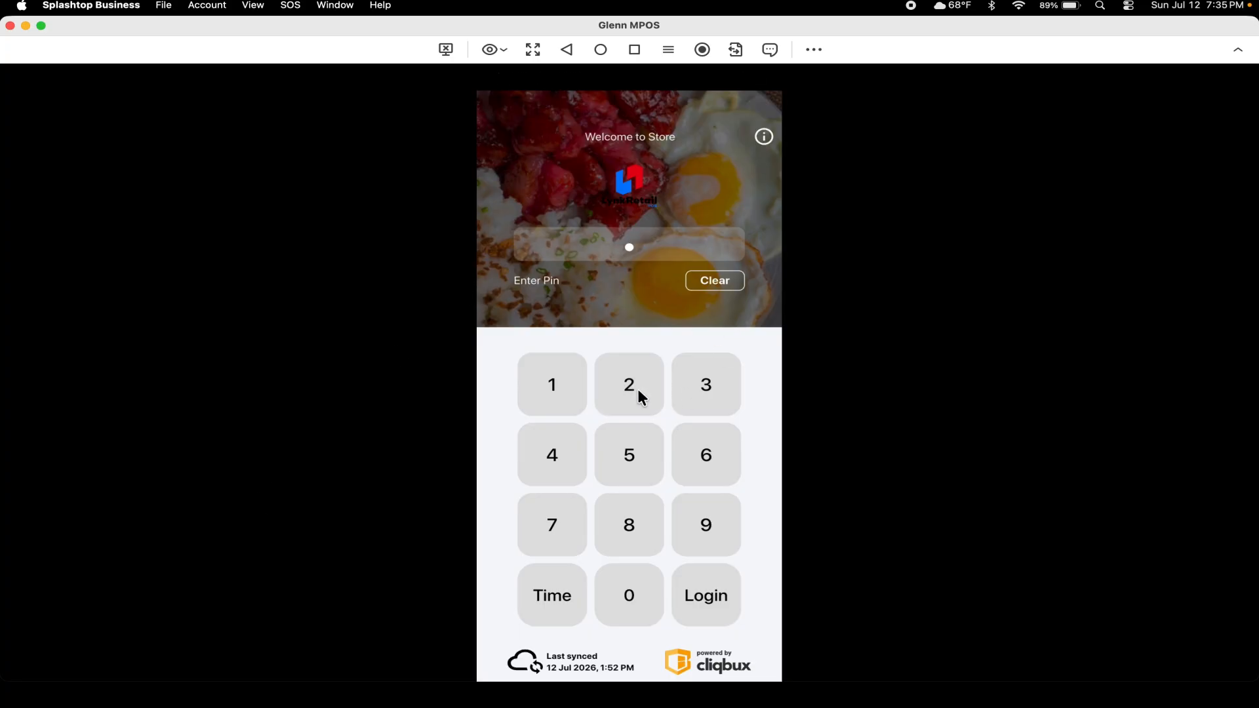
click(629, 381)
click(685, 388)
click(706, 391)
click(712, 598)
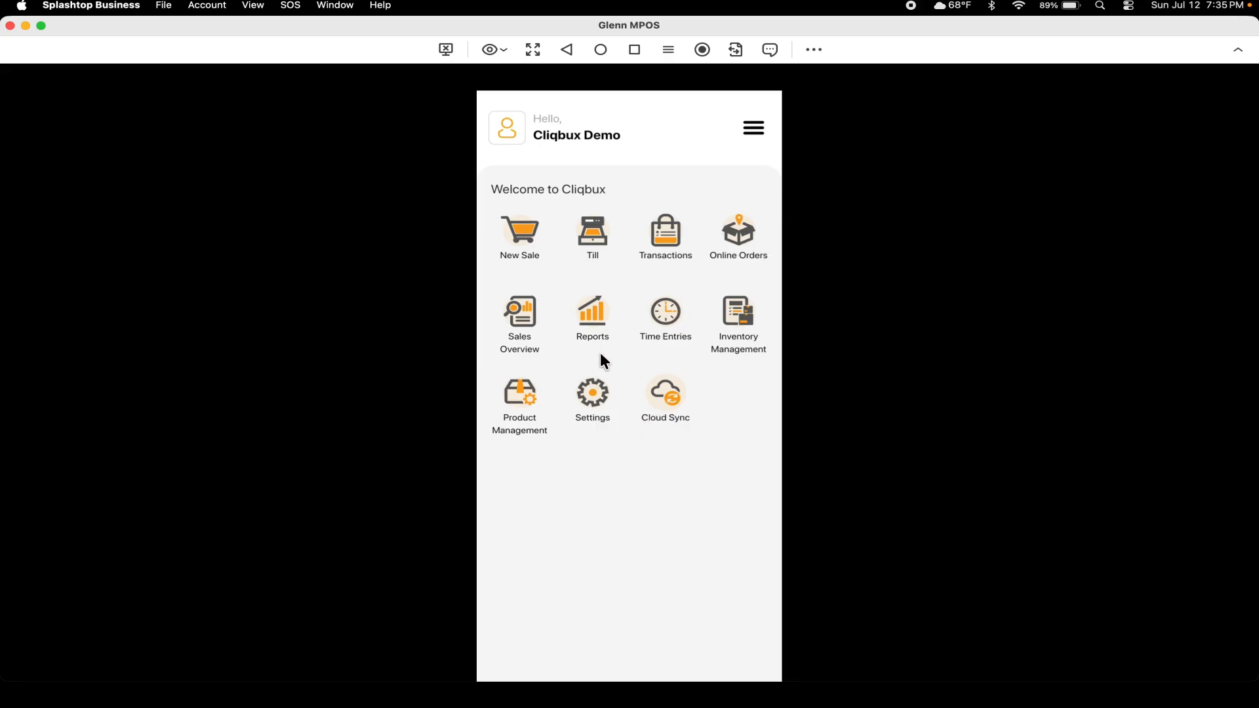
- Check the app version and store details in the About settings and return to the home screen
click(599, 401)
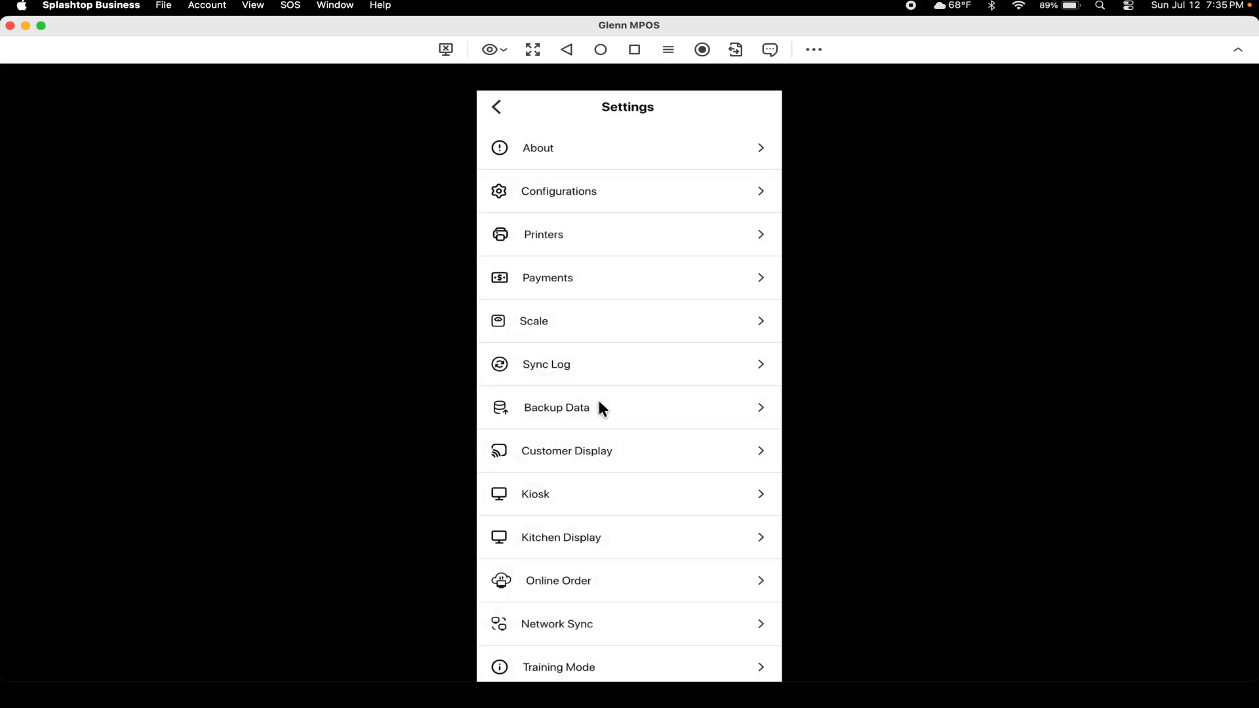
click(648, 162)
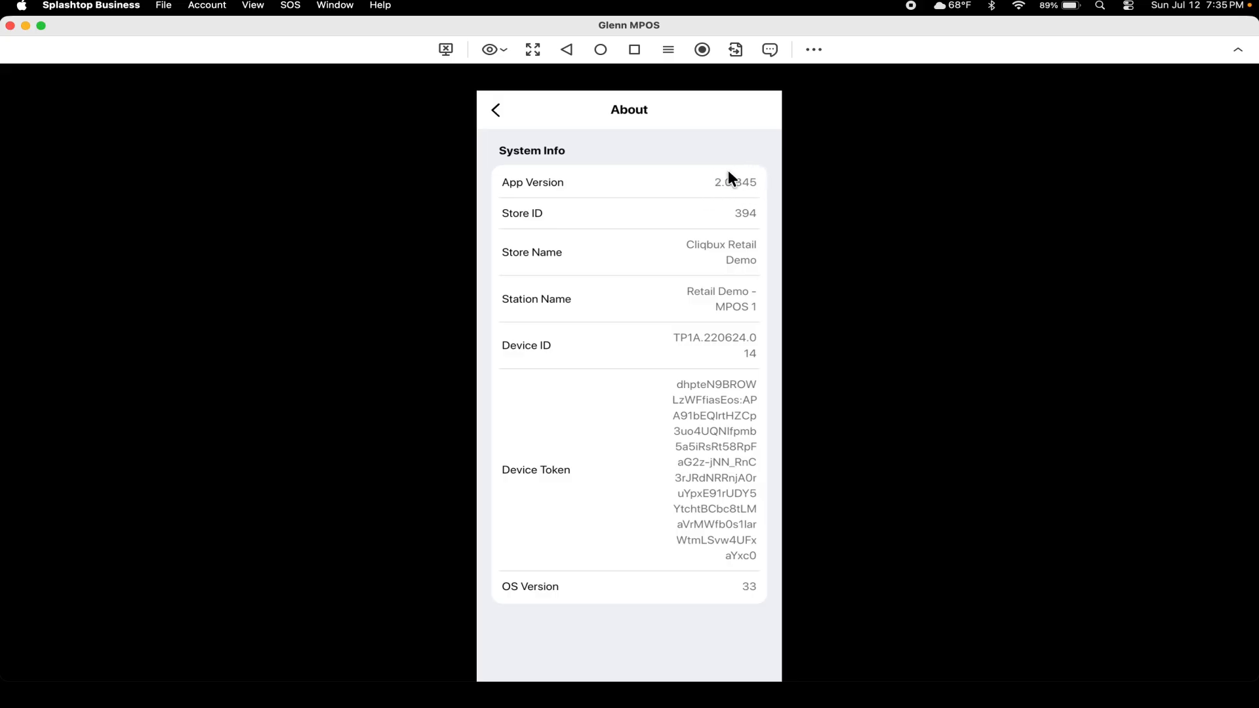
click(495, 111)
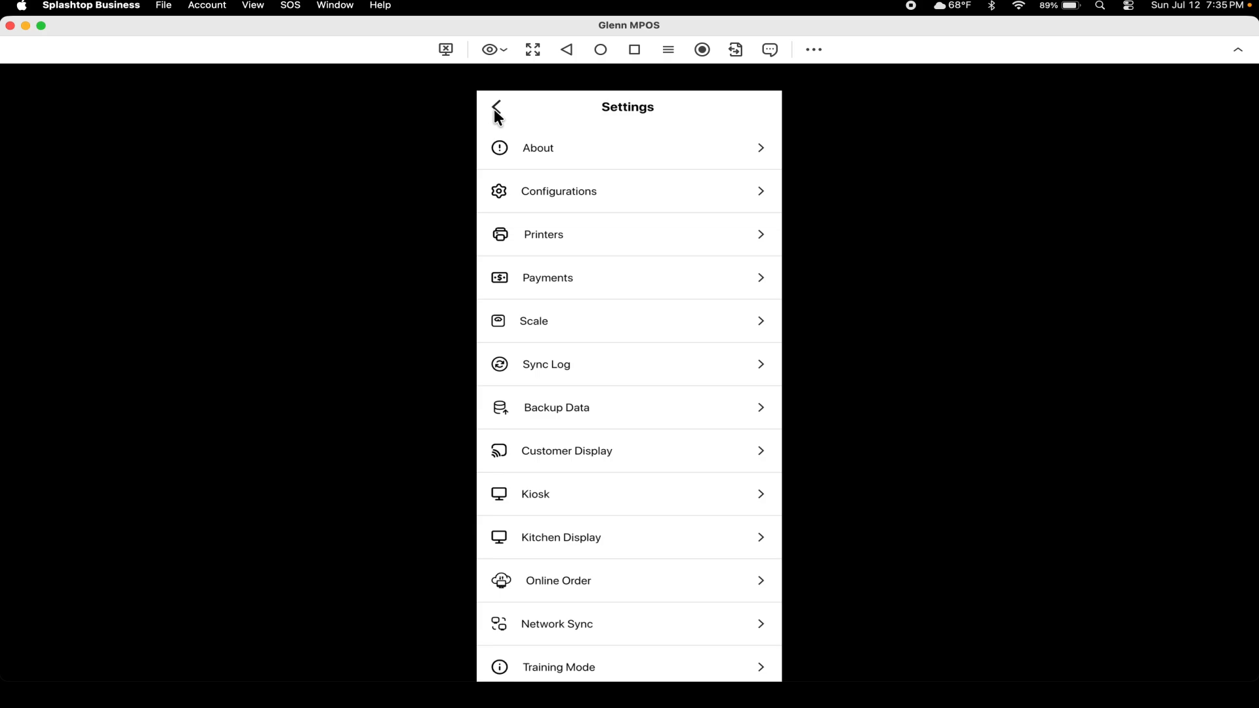
click(496, 109)
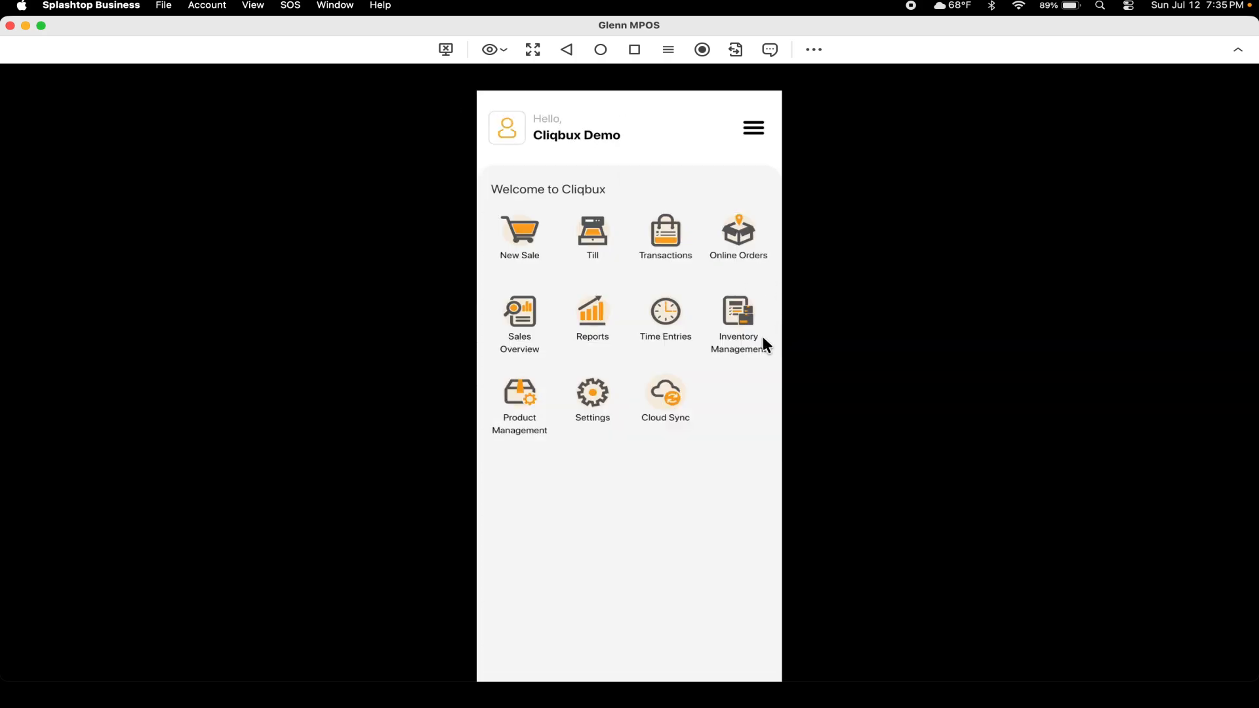
- Open the in-progress "Physical Inventory TEST (7/12/2026)" count sheet from the inventory management cycle counts
click(734, 316)
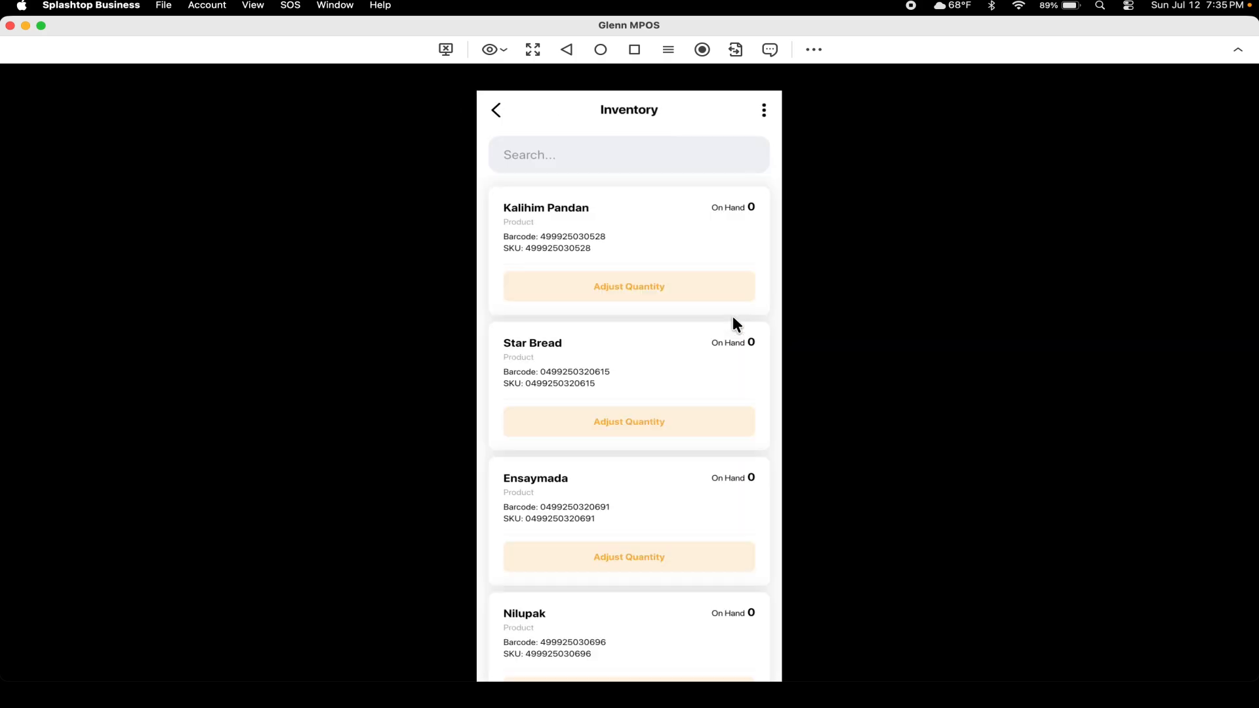
click(763, 111)
click(729, 115)
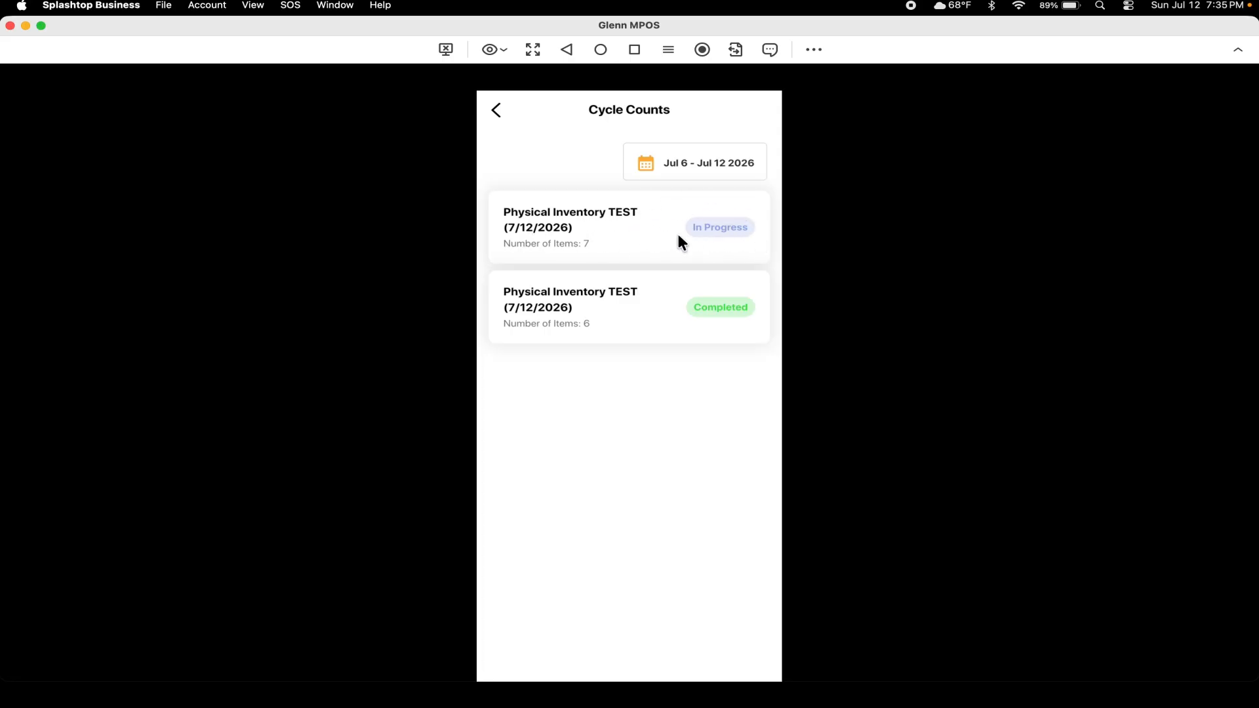
click(653, 228)
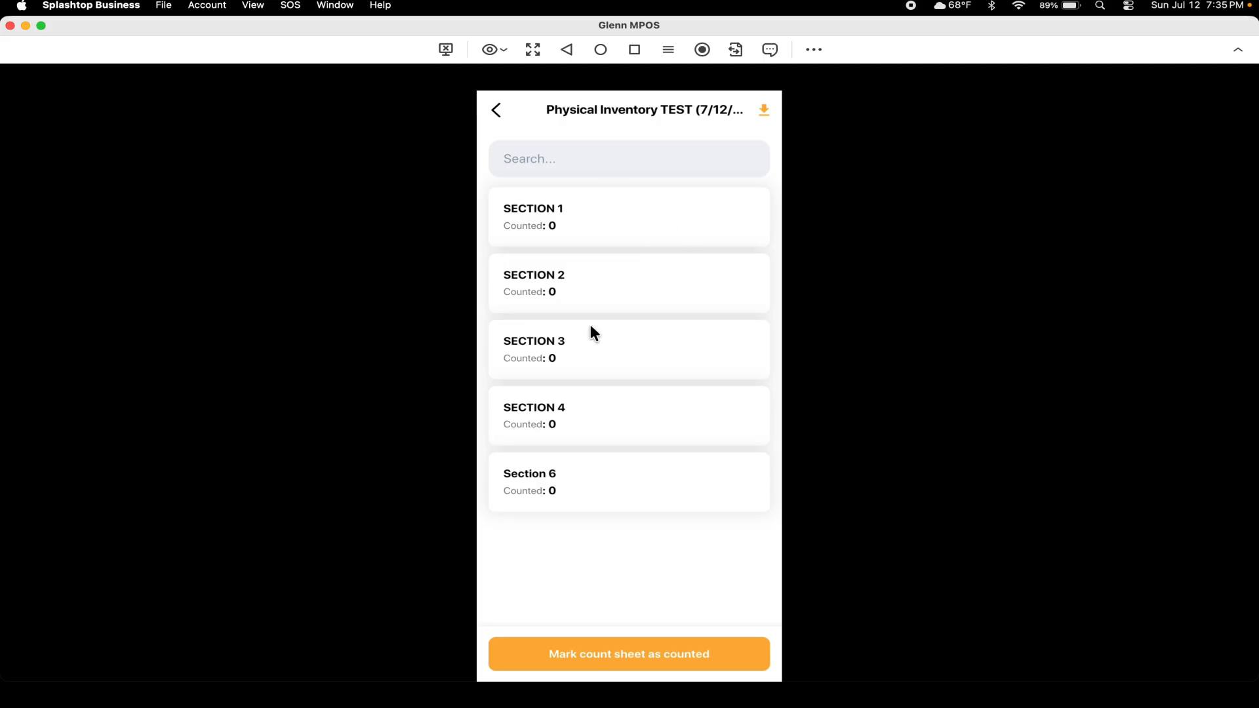
- Record 1 Baileys, 1 Stella Rose and another 2 Baileys in SECTION 1, and mark the section as counted
click(652, 225)
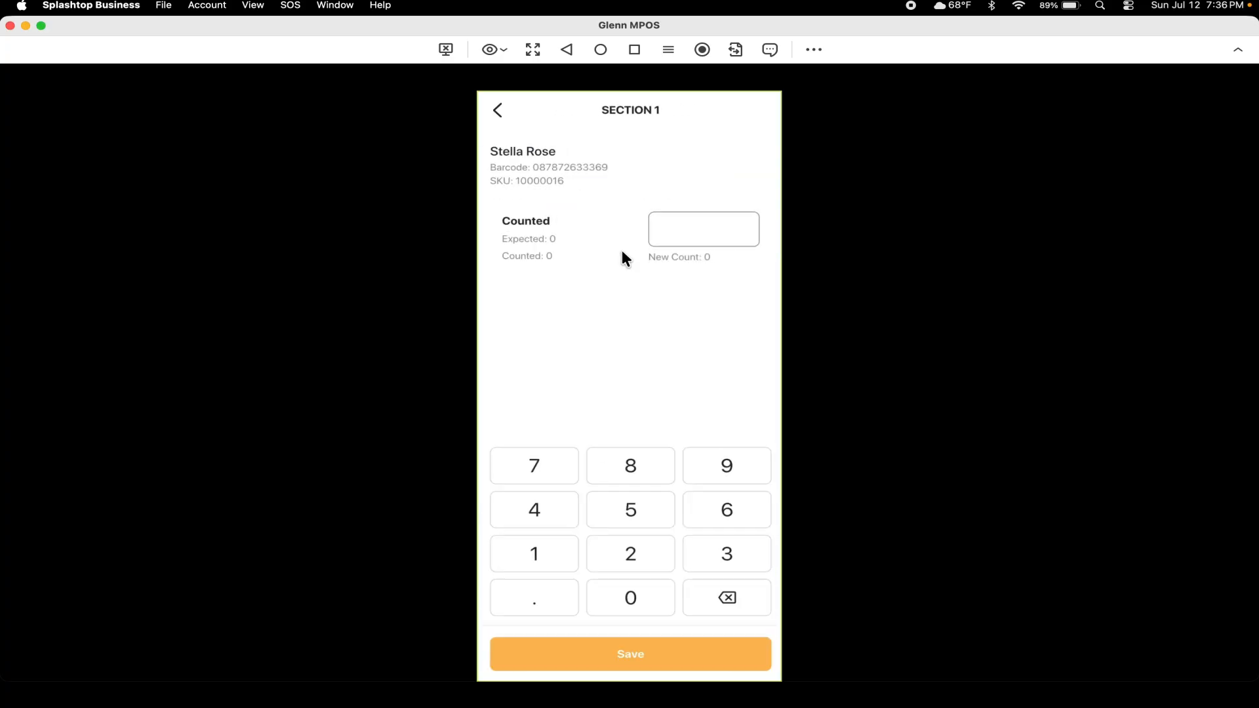
text(1)
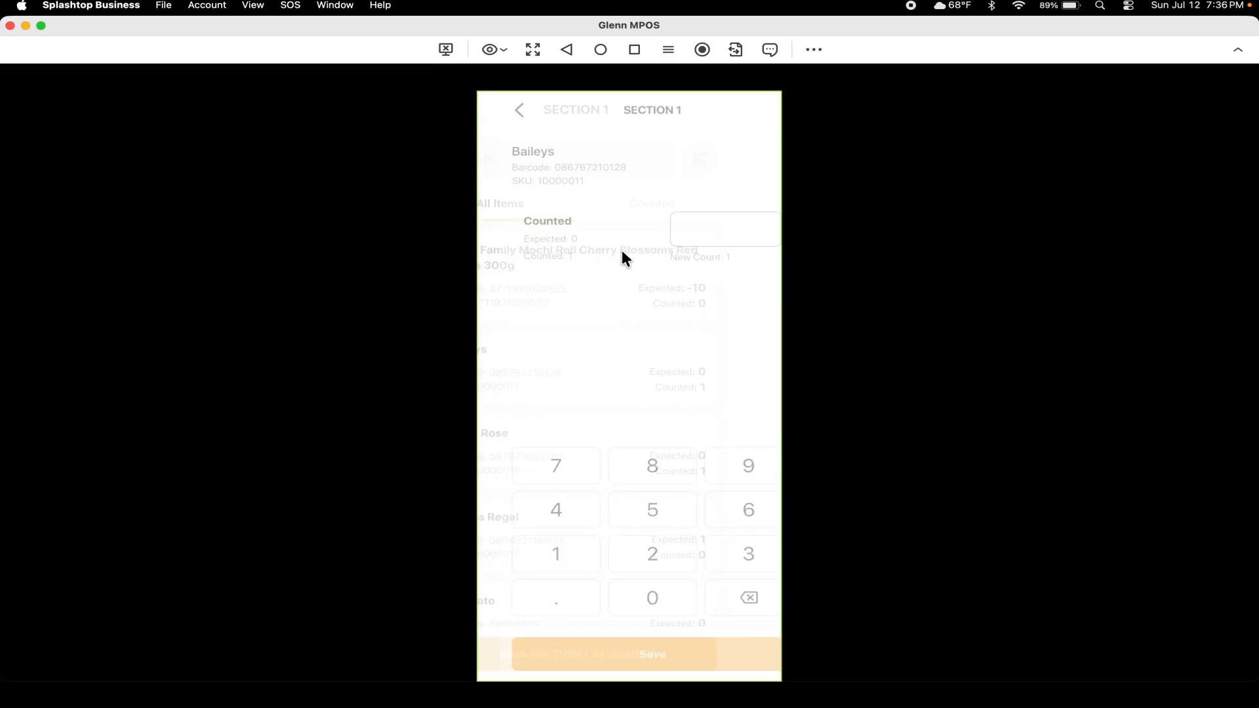
text(2)
key(Return)
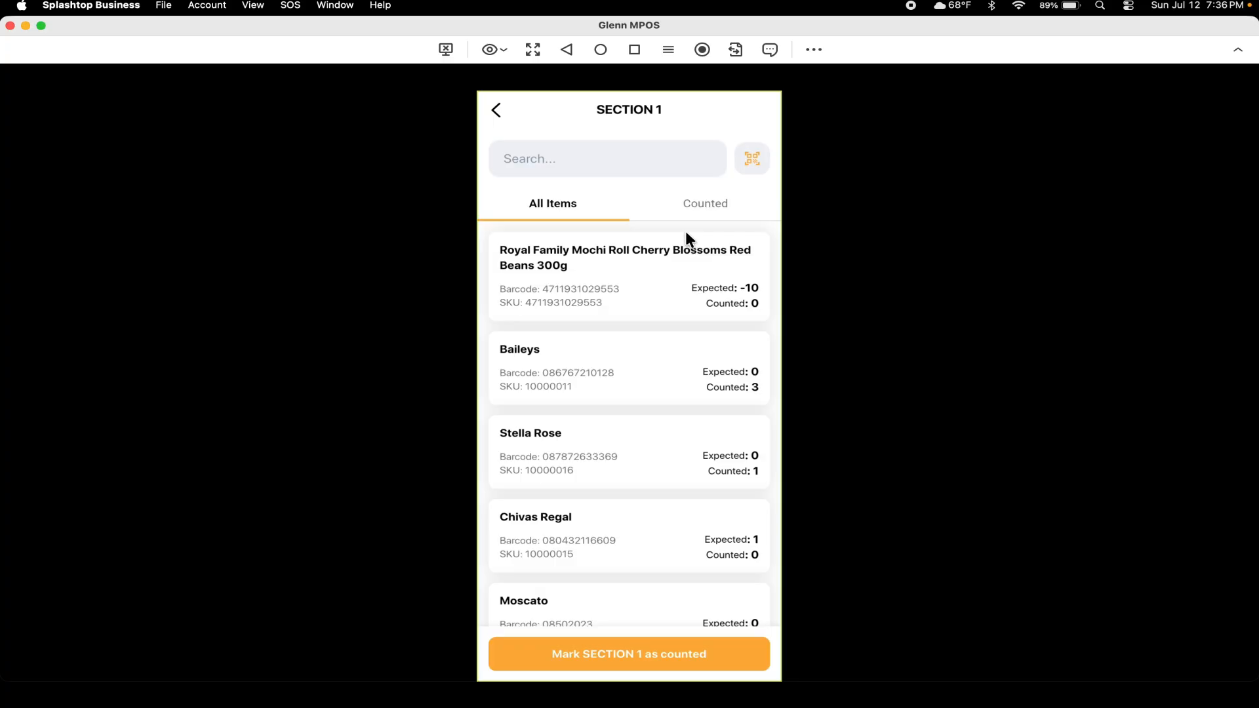
click(699, 205)
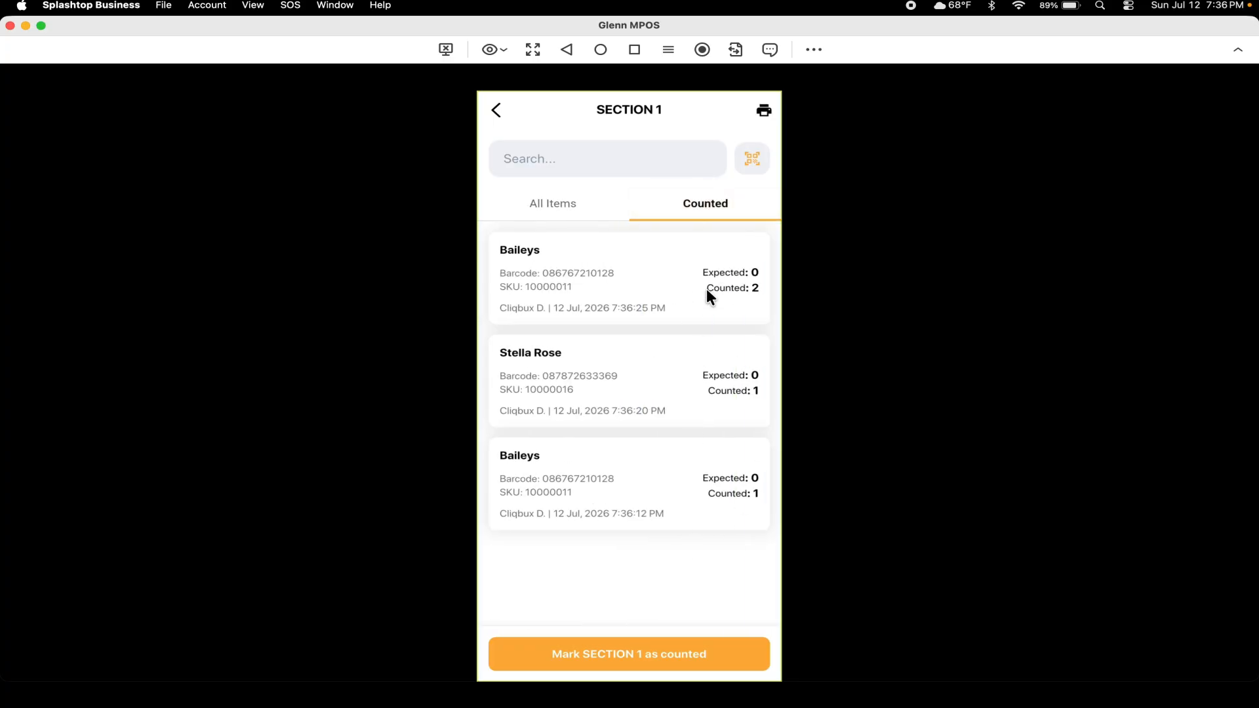
click(706, 660)
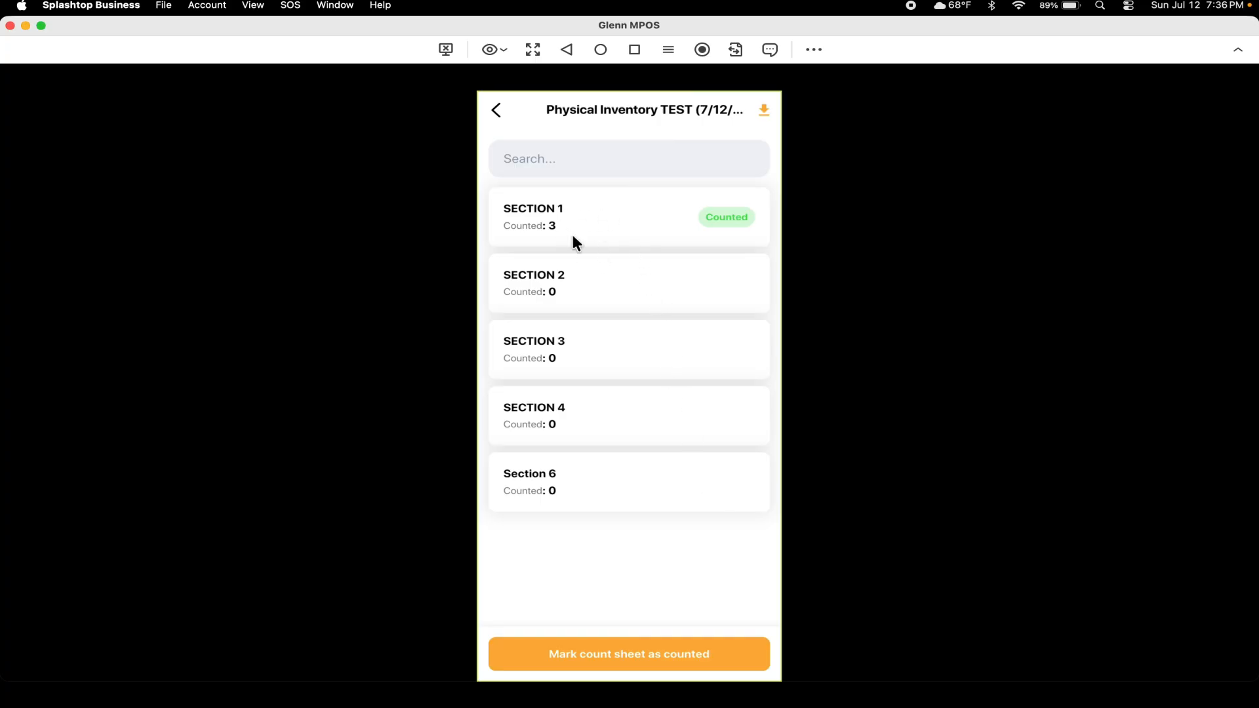
- Reopen SECTION 1 to check its counted entries and return to the section list
click(616, 223)
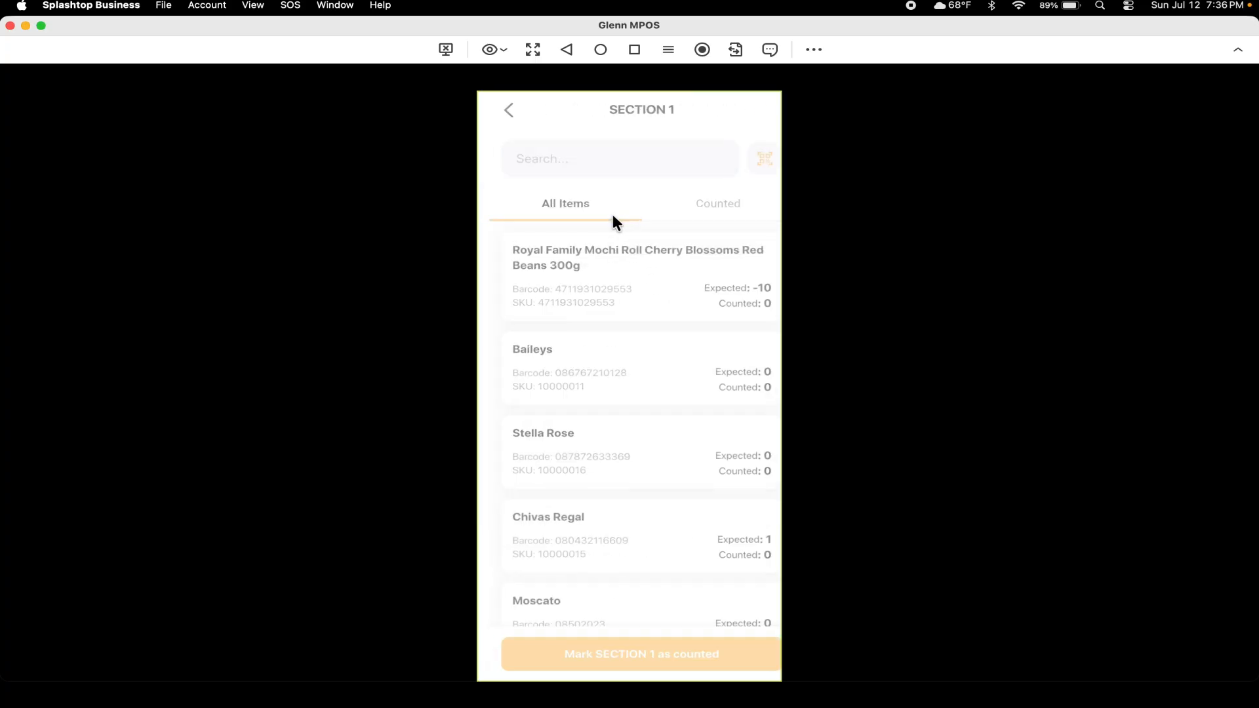
click(706, 199)
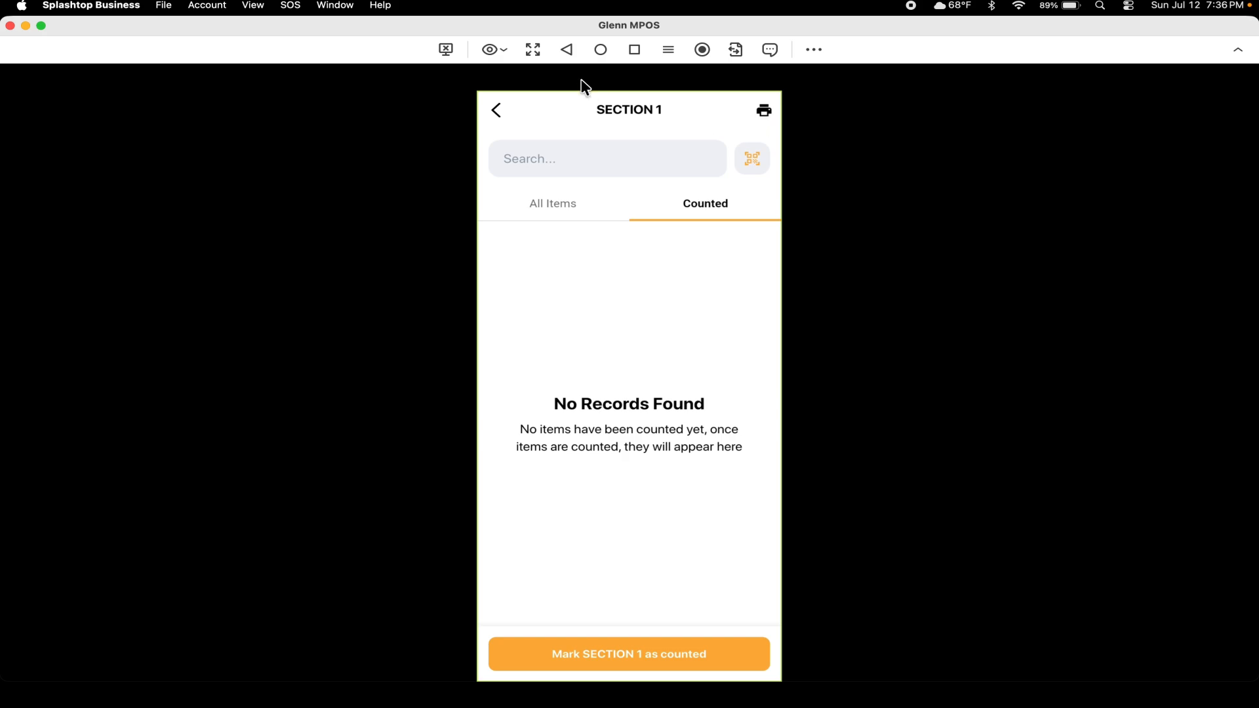
click(498, 111)
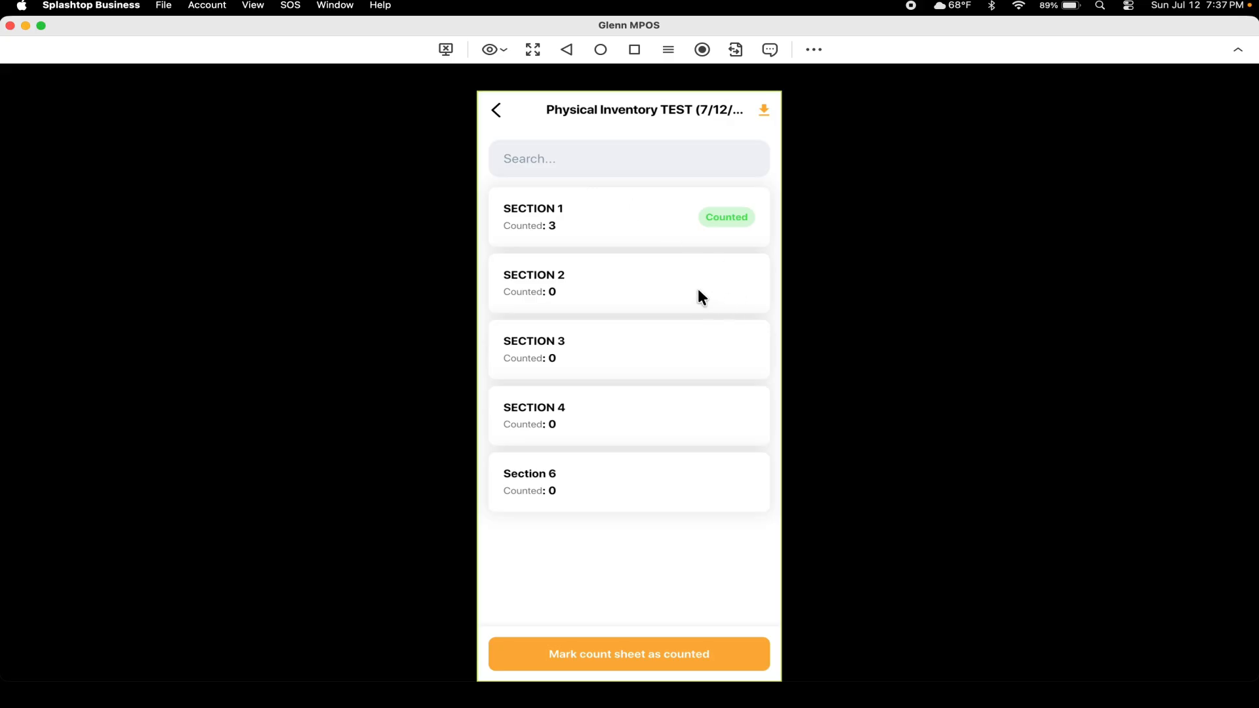
- Record 2 Stella Rose and 2 Chivas Regal in SECTION 3, and mark the section as counted
click(688, 359)
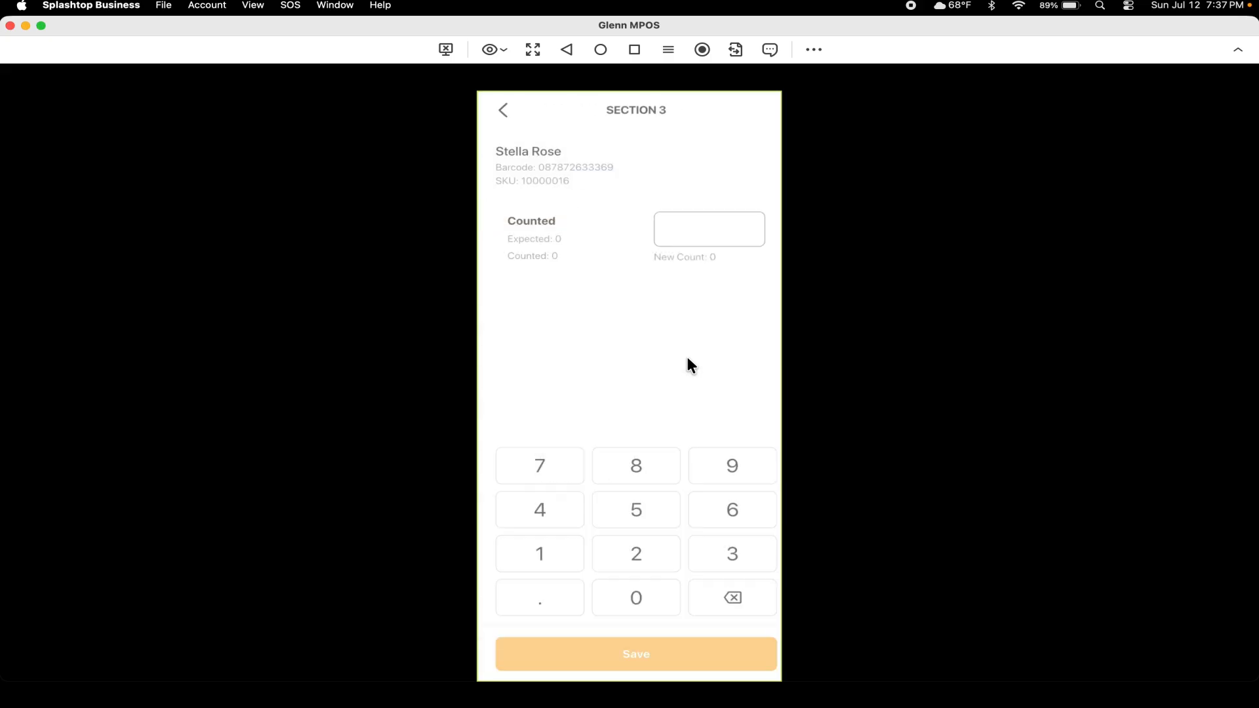
text(2)
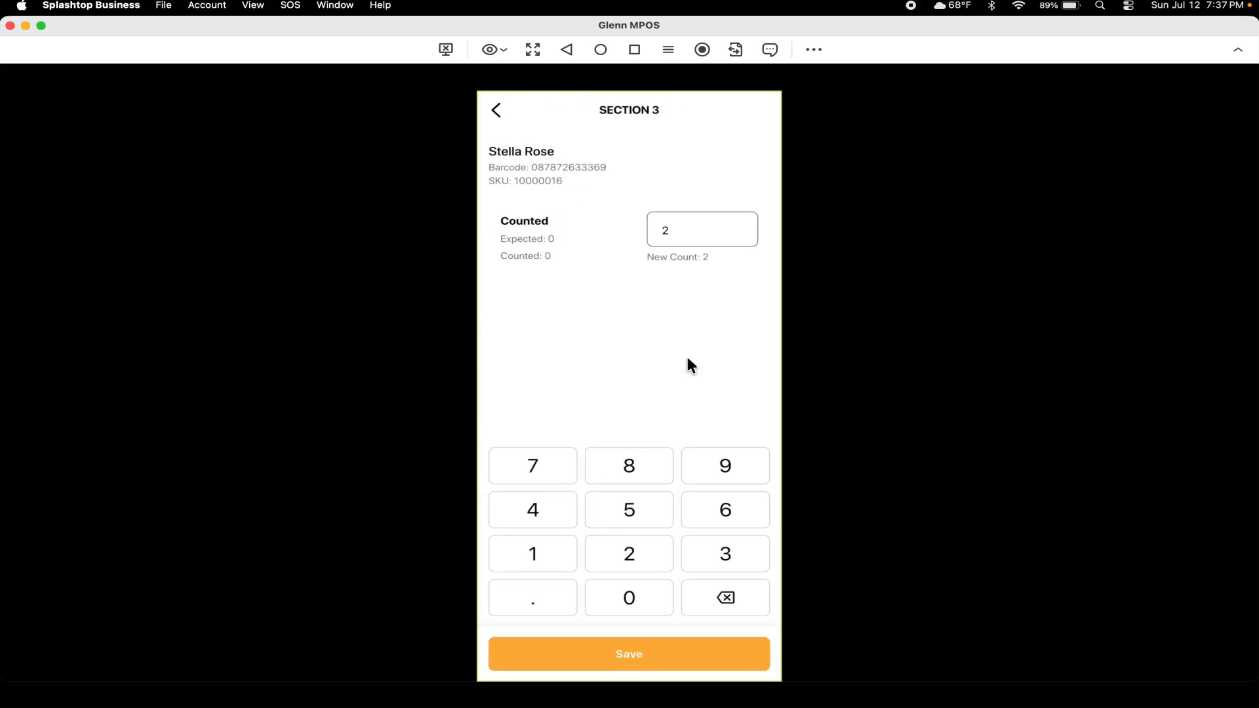
key(Return)
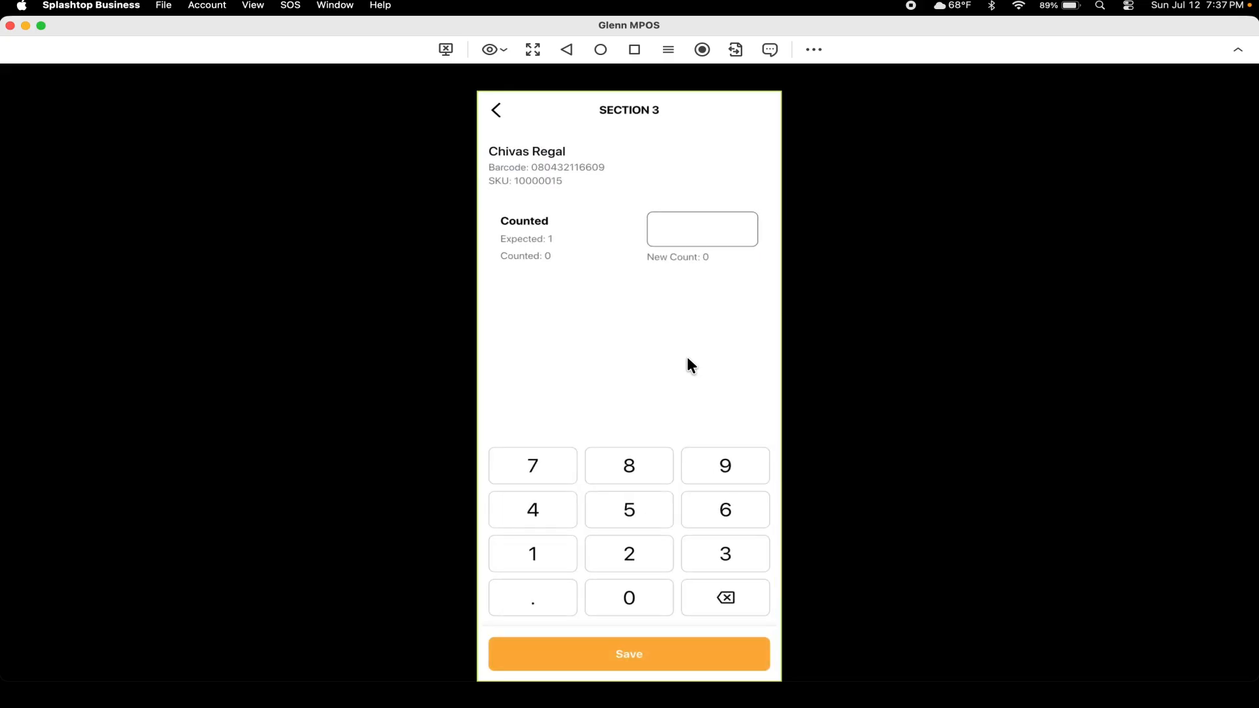
text(2)
key(Return)
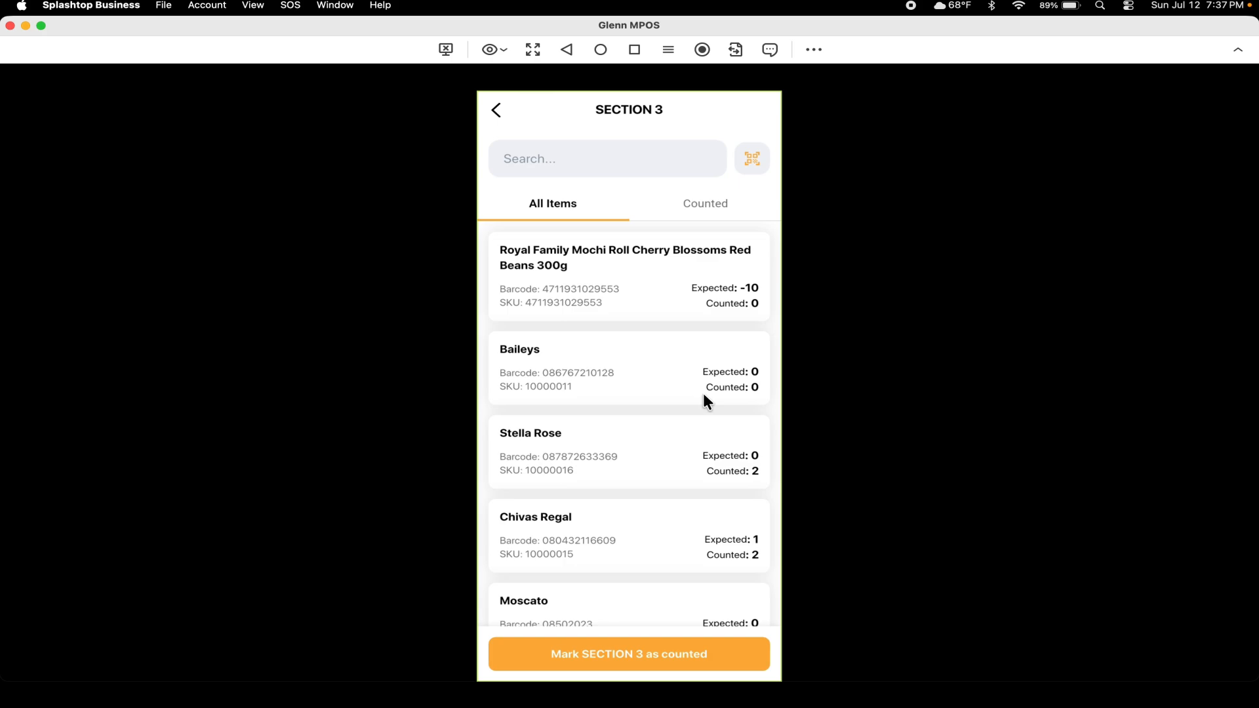
click(718, 203)
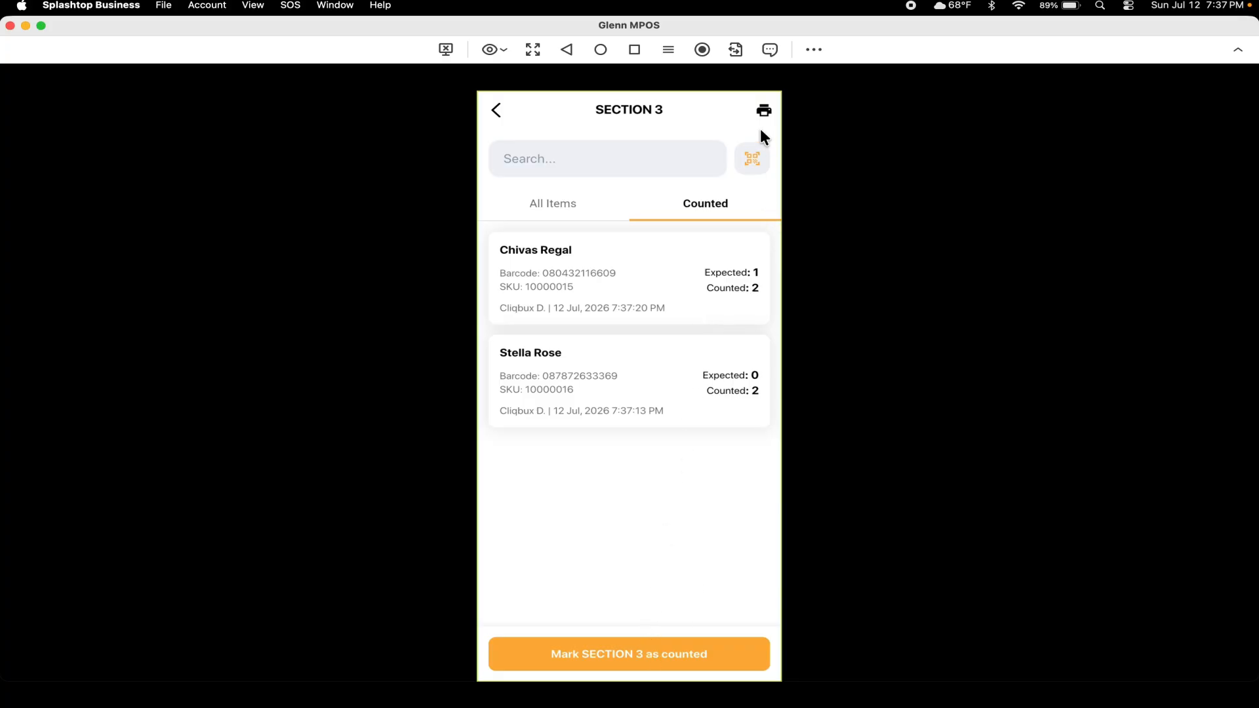
click(595, 652)
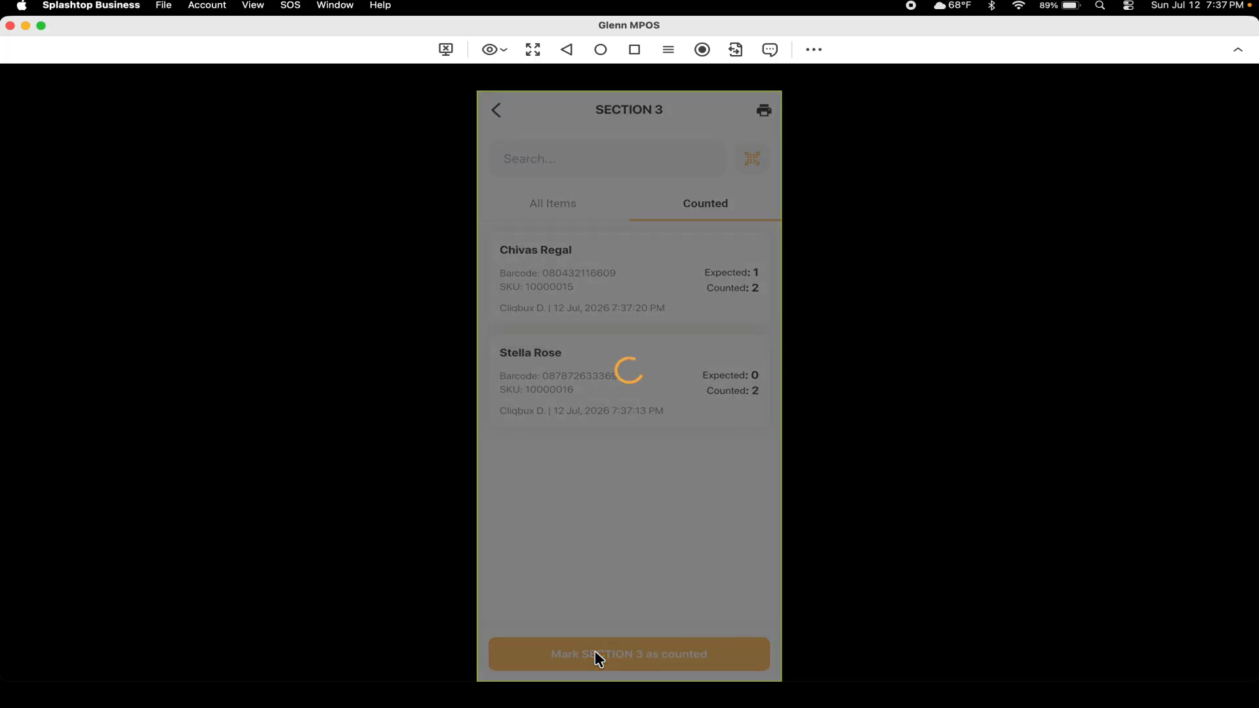
- Reopen SECTION 3 to check its counted entries and return to the section list
click(632, 352)
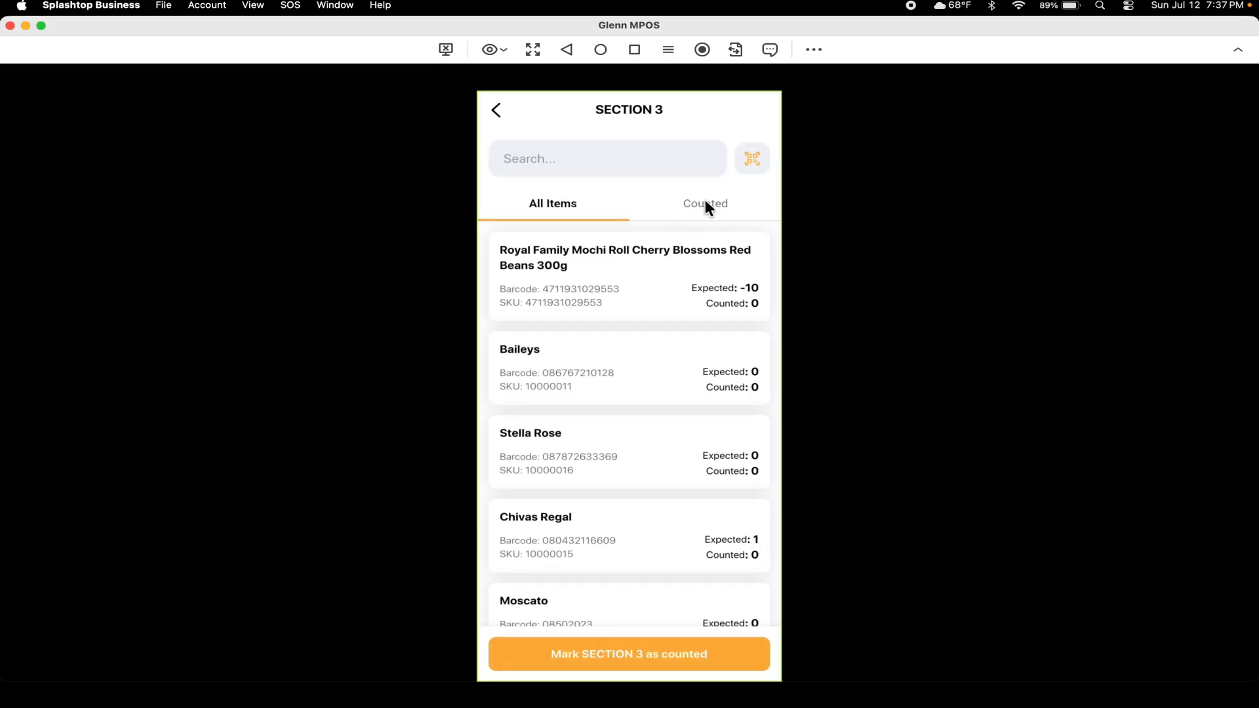
click(709, 205)
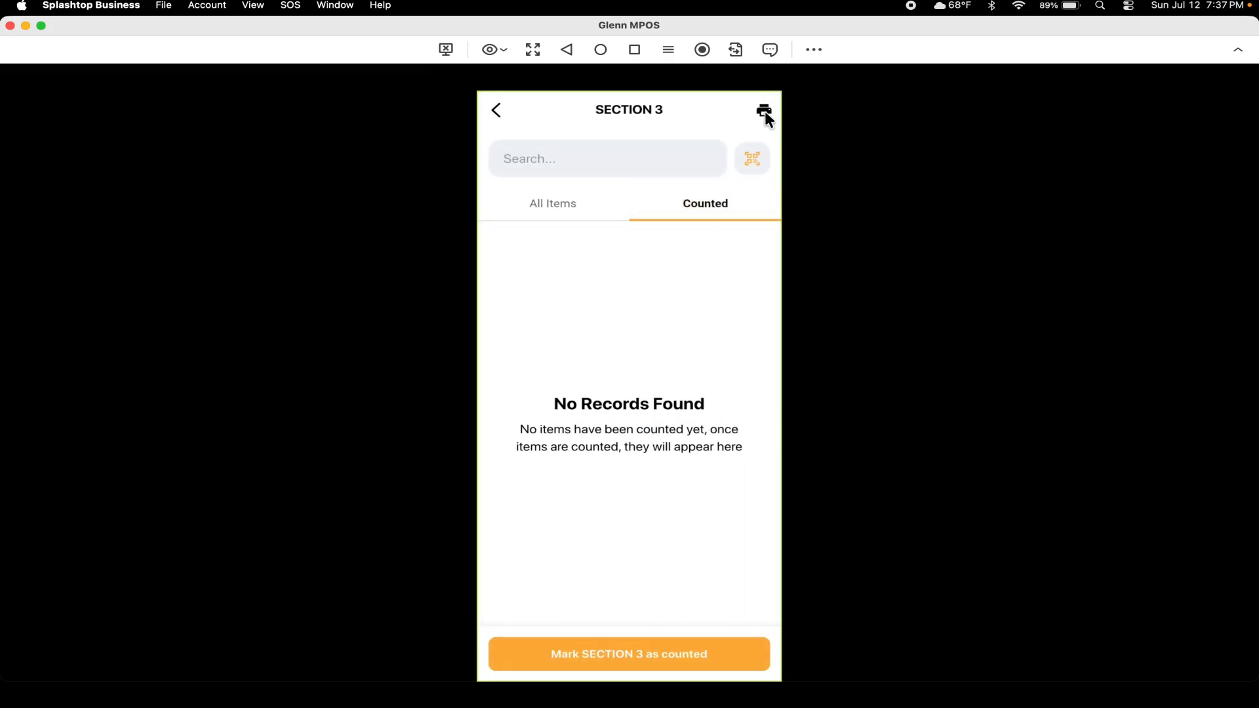
click(497, 112)
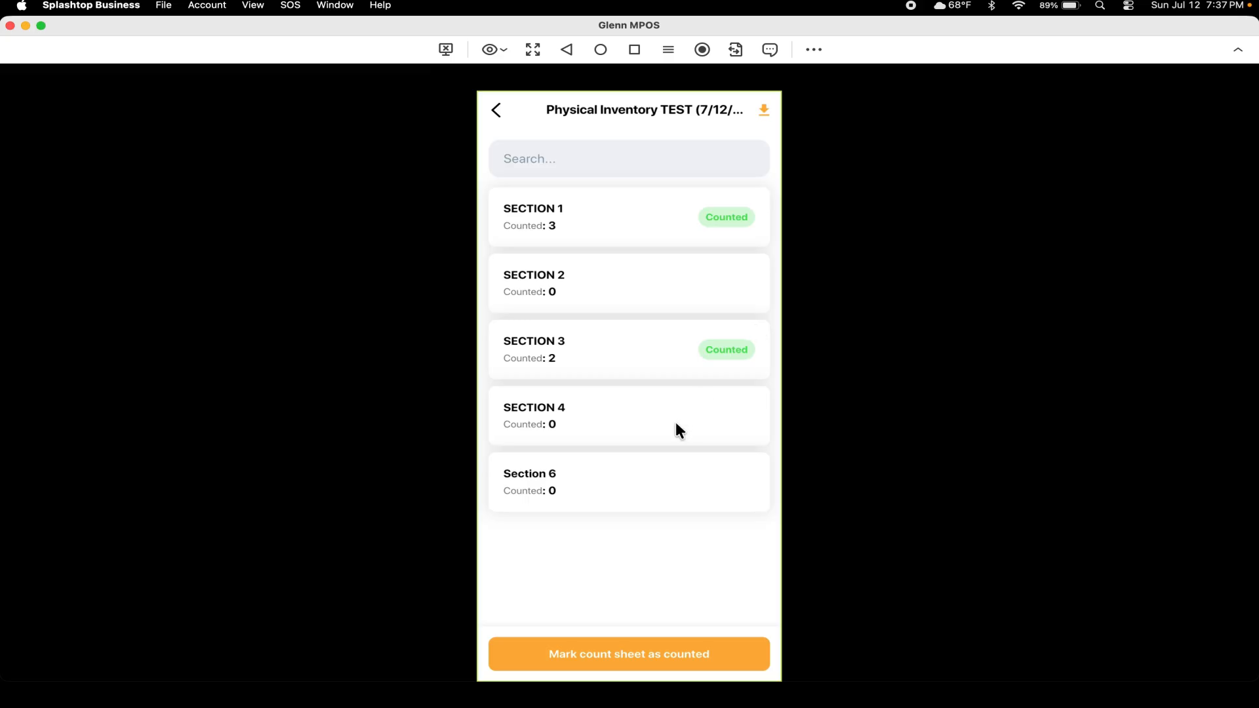
- Submit the whole count sheet as counted, setting the count of all uncounted items to 0
click(643, 659)
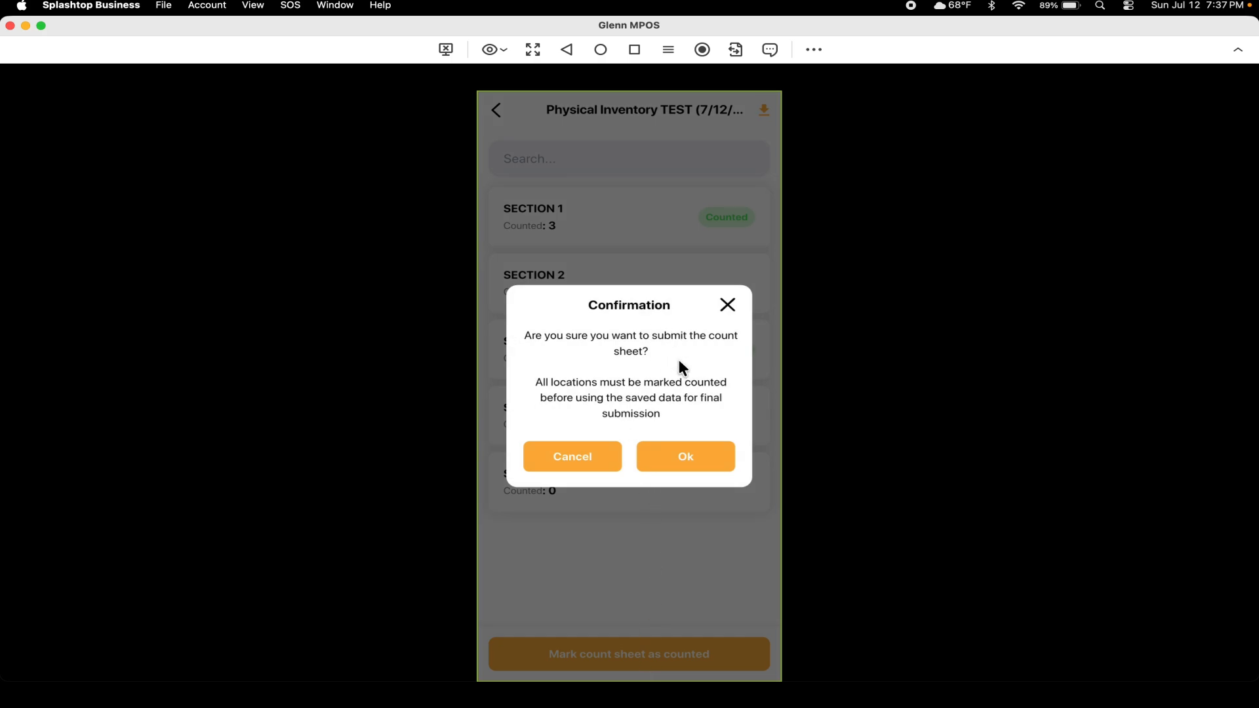
click(697, 453)
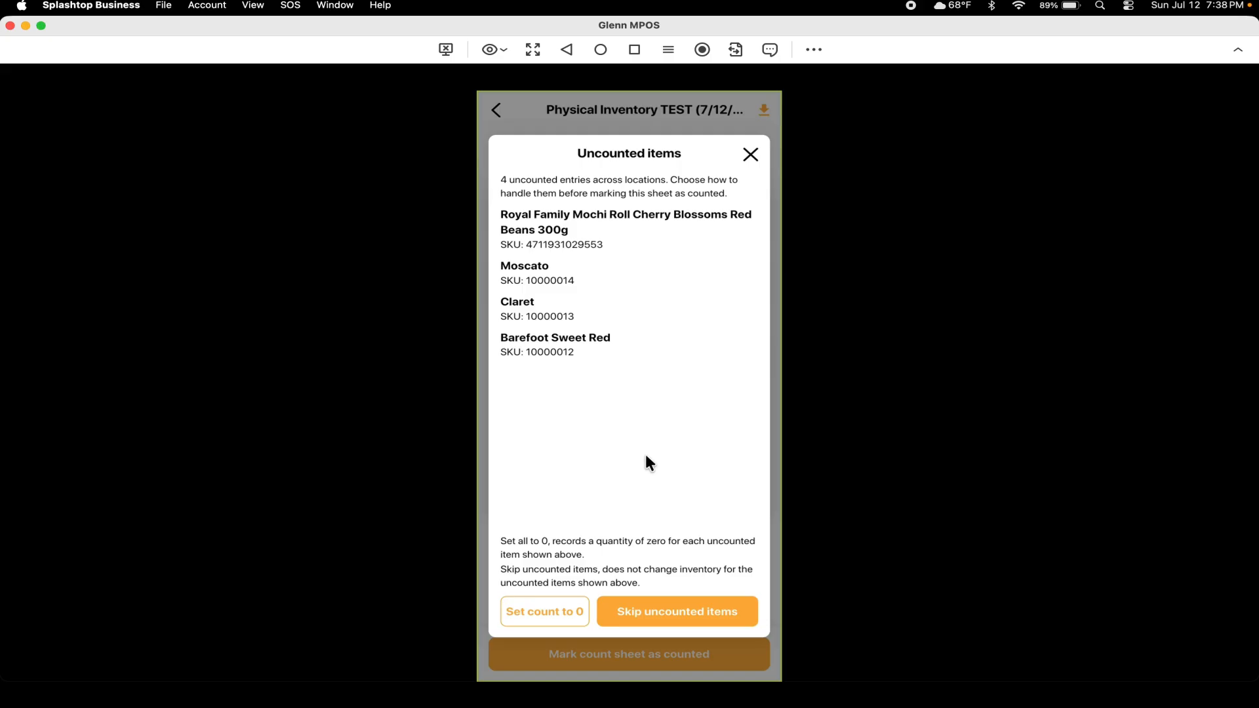
click(560, 610)
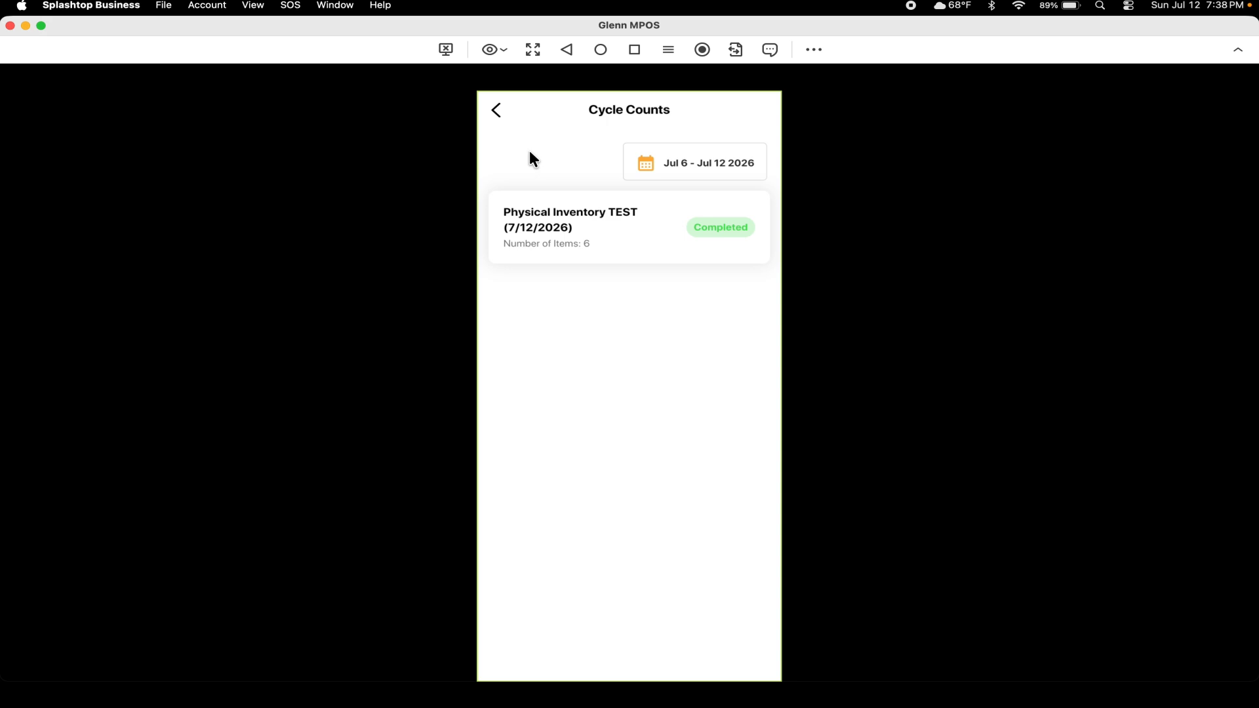
- Minimize the remote session, switch to the Cliqbux dashboard in Chrome and refresh the cycle counts list
click(26, 26)
mouse_move(485, 705)
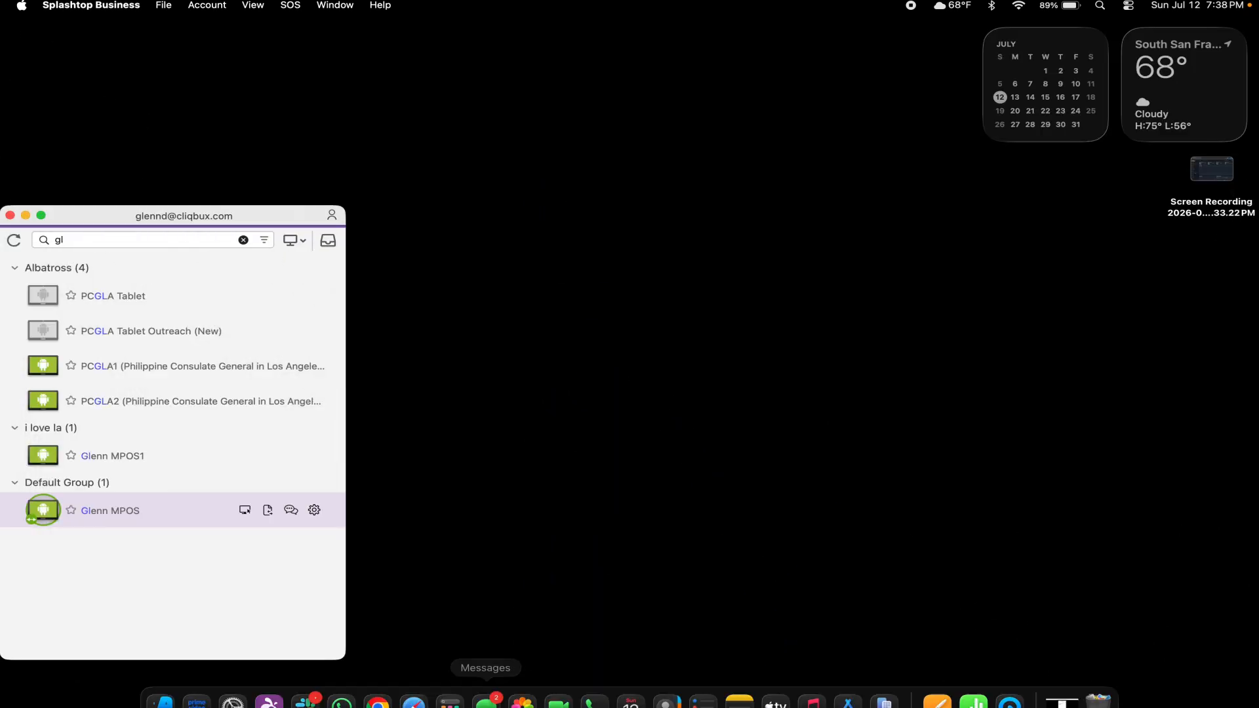
click(383, 688)
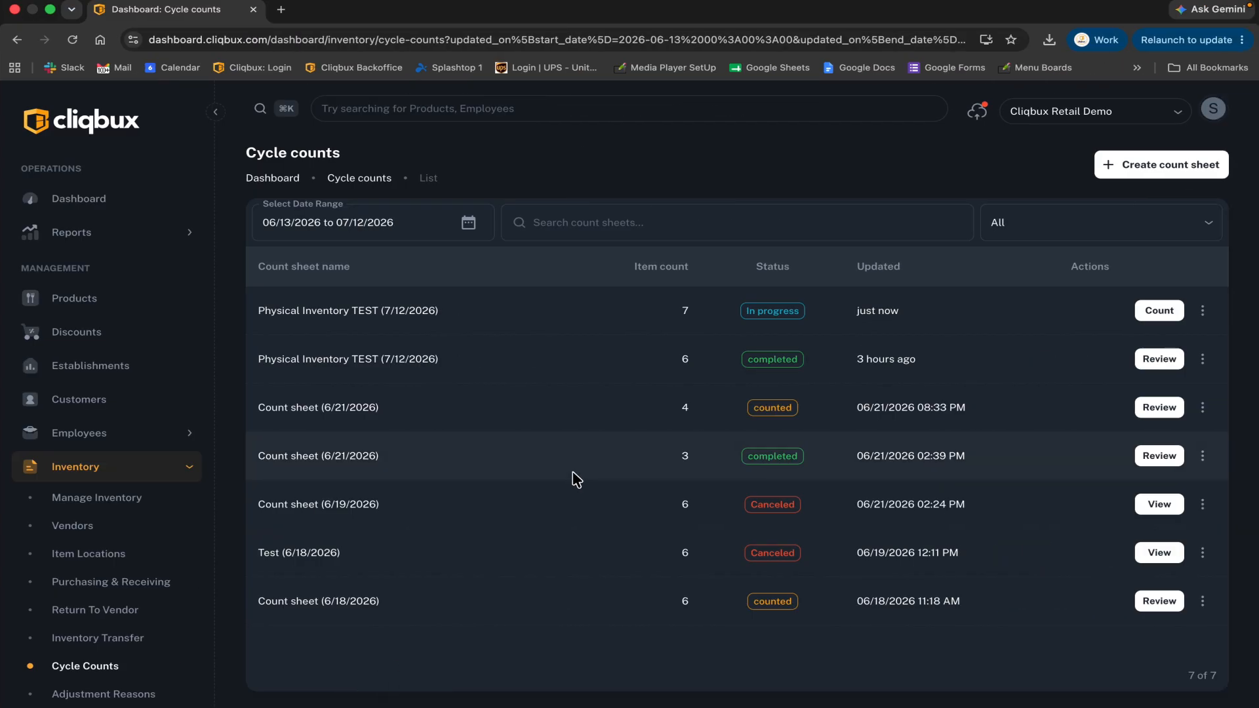
click(72, 39)
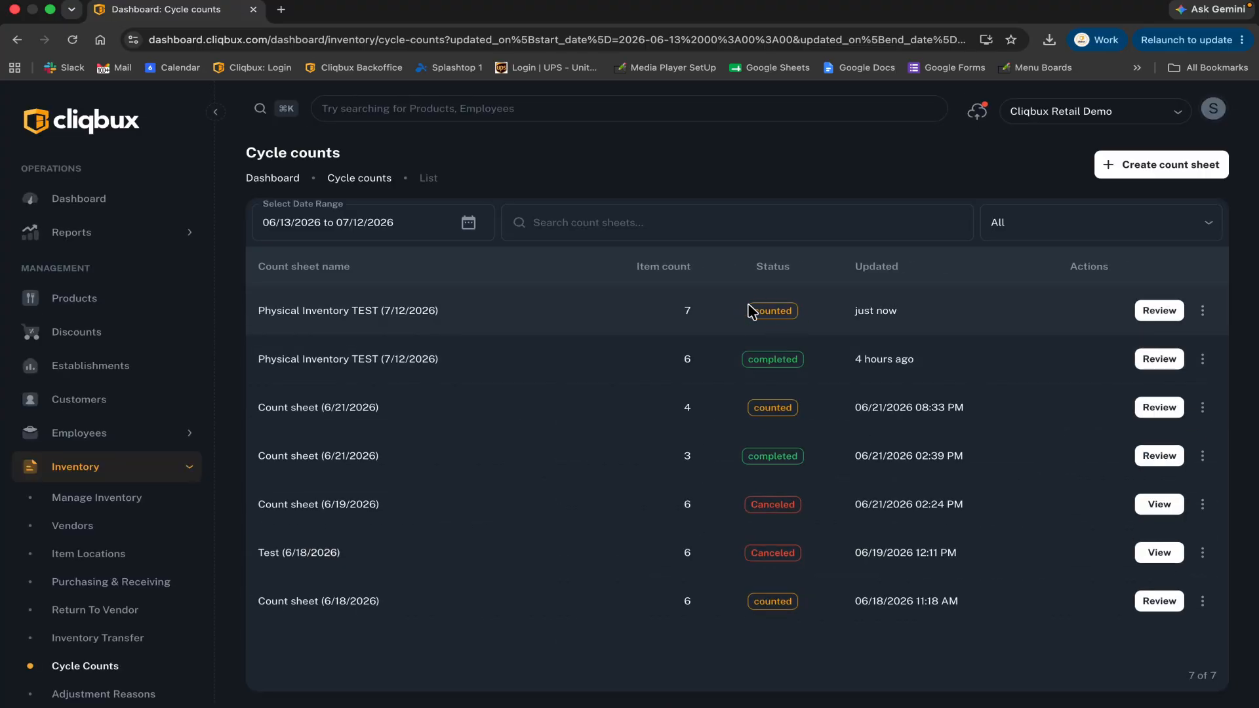
- Open the review of the newly counted Physical Inventory TEST sheet and examine its uncounted, zero count and variance items
click(1141, 319)
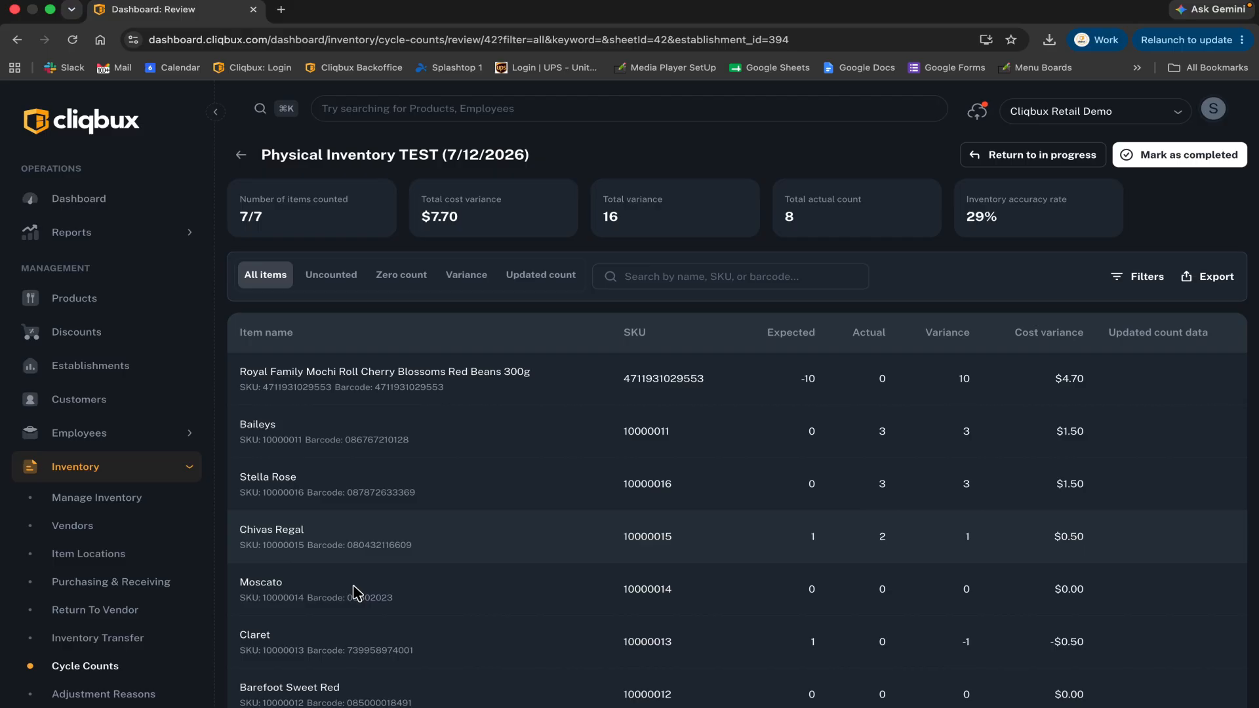
scroll(348, 669, down, 1)
scroll(348, 669, up, 2)
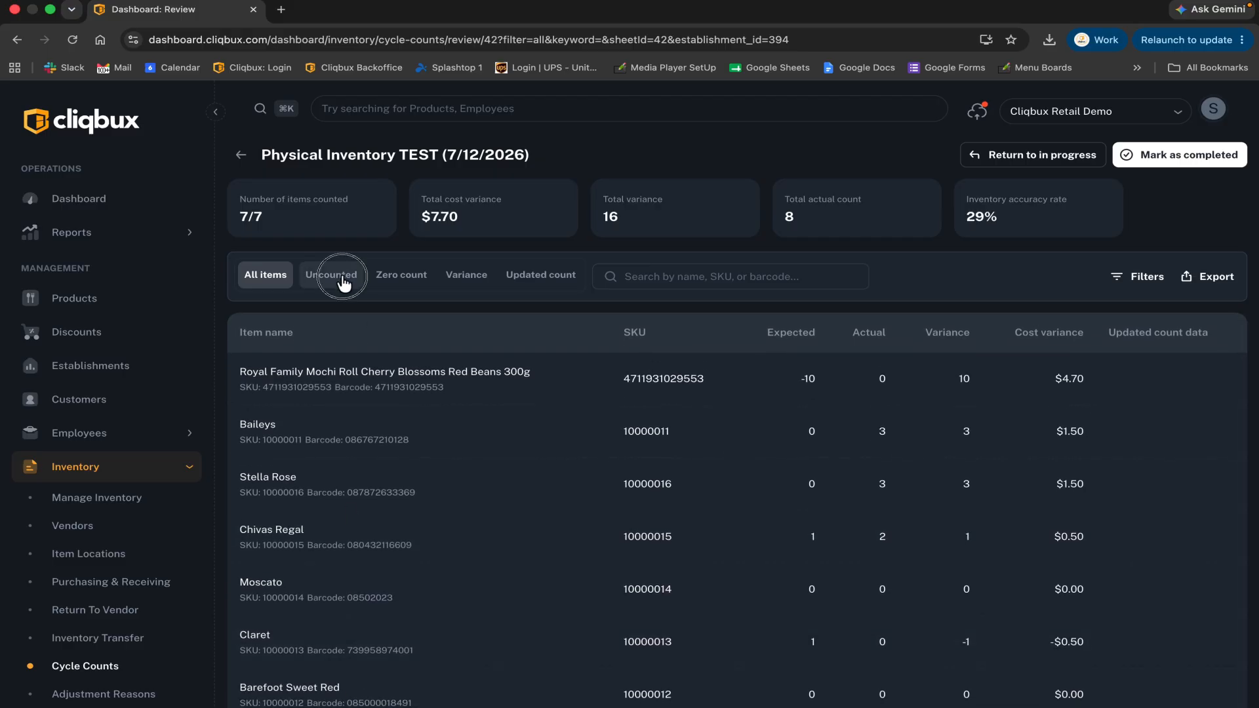
click(342, 279)
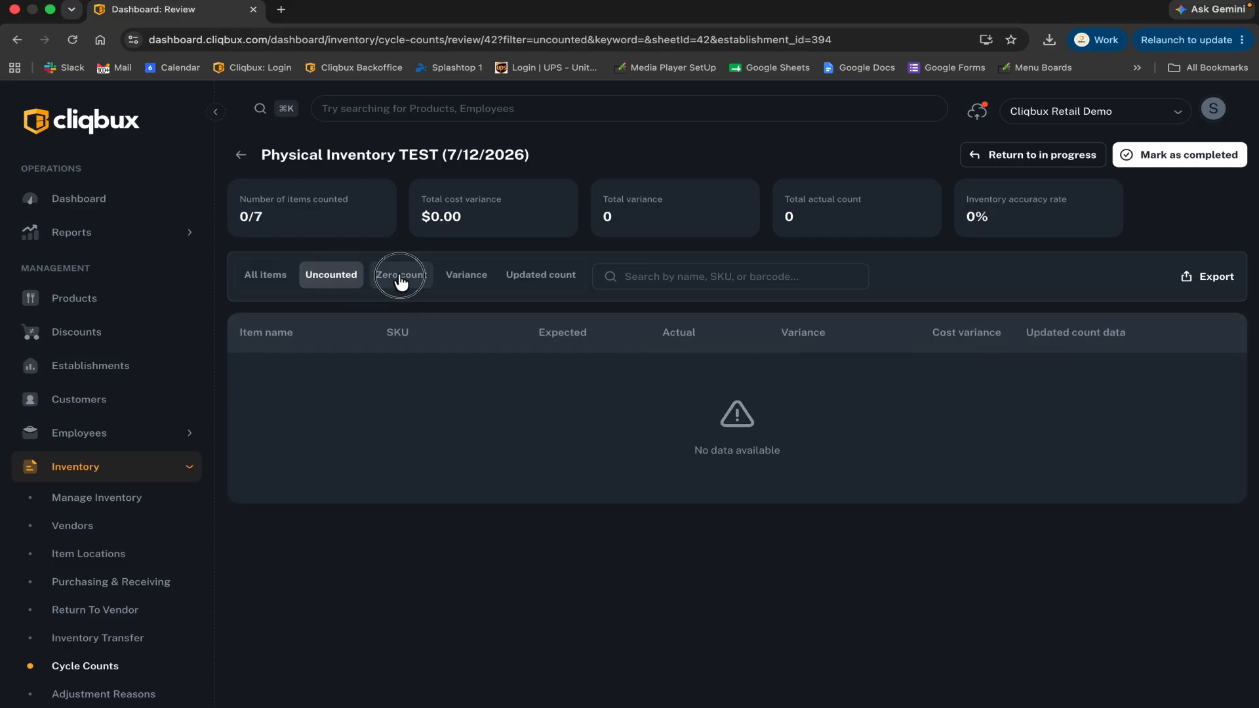
click(402, 280)
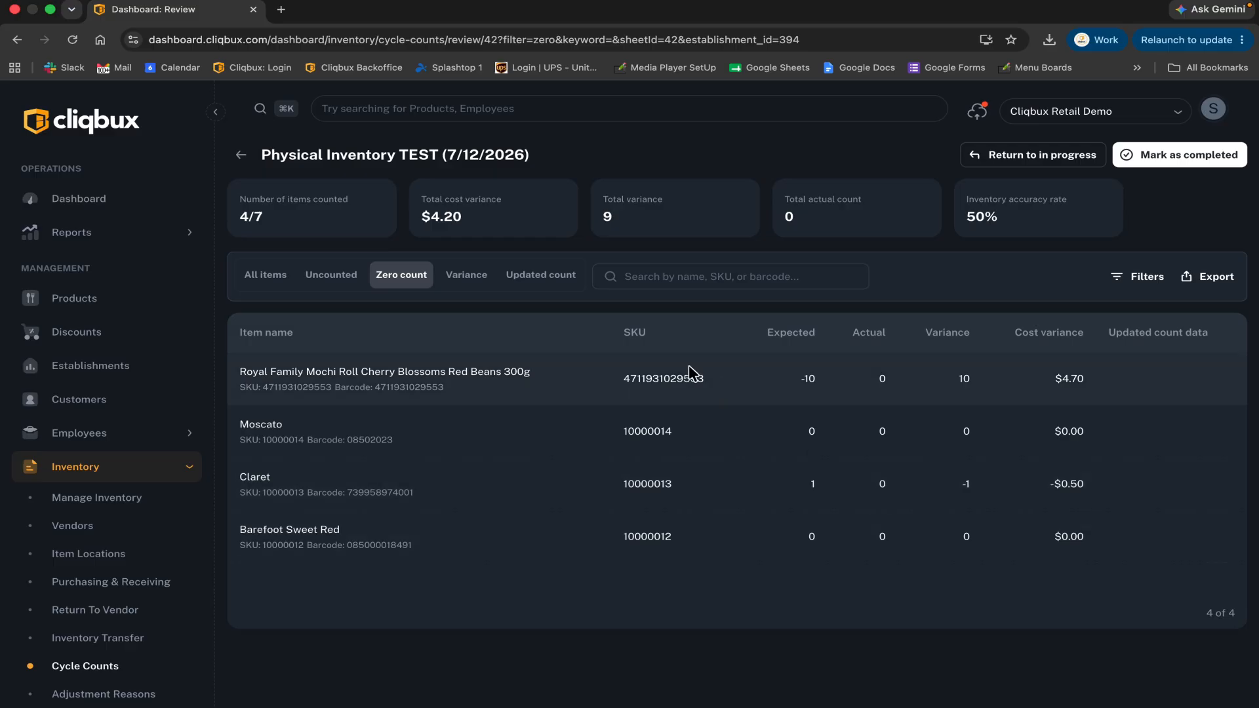
click(465, 279)
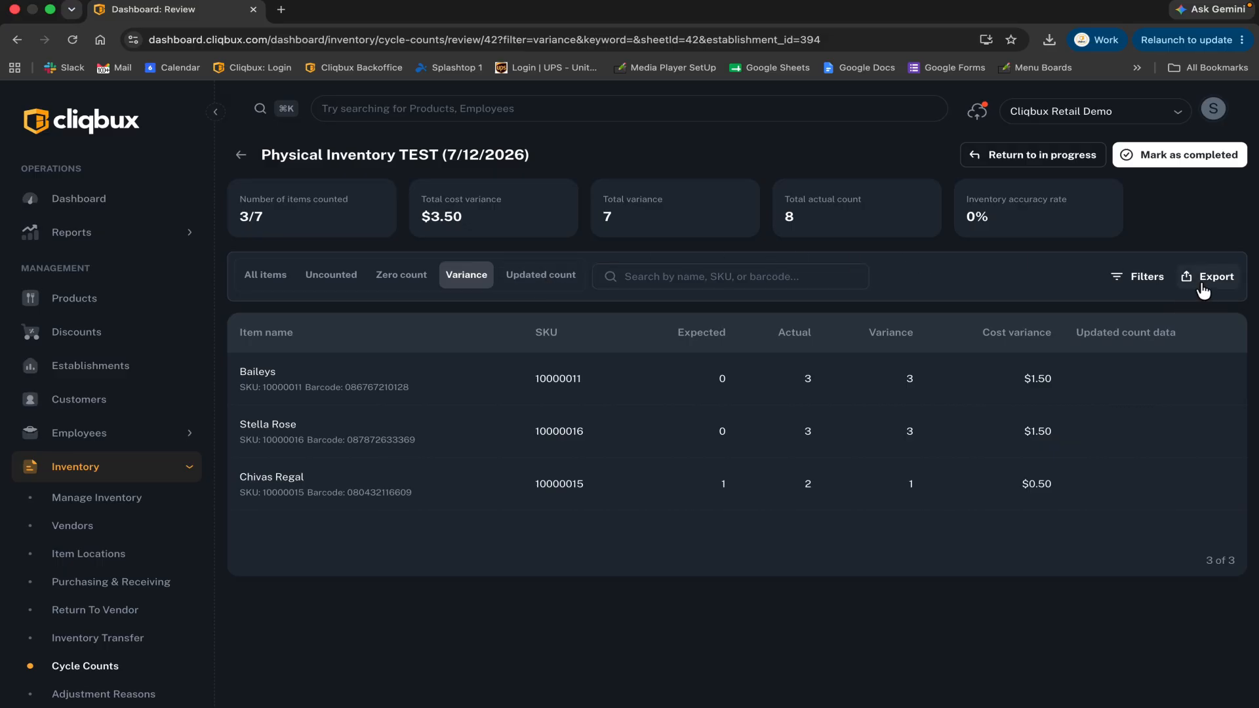
- Look at the item location options available for filtering the variance items, and close the filters without applying any
click(1145, 281)
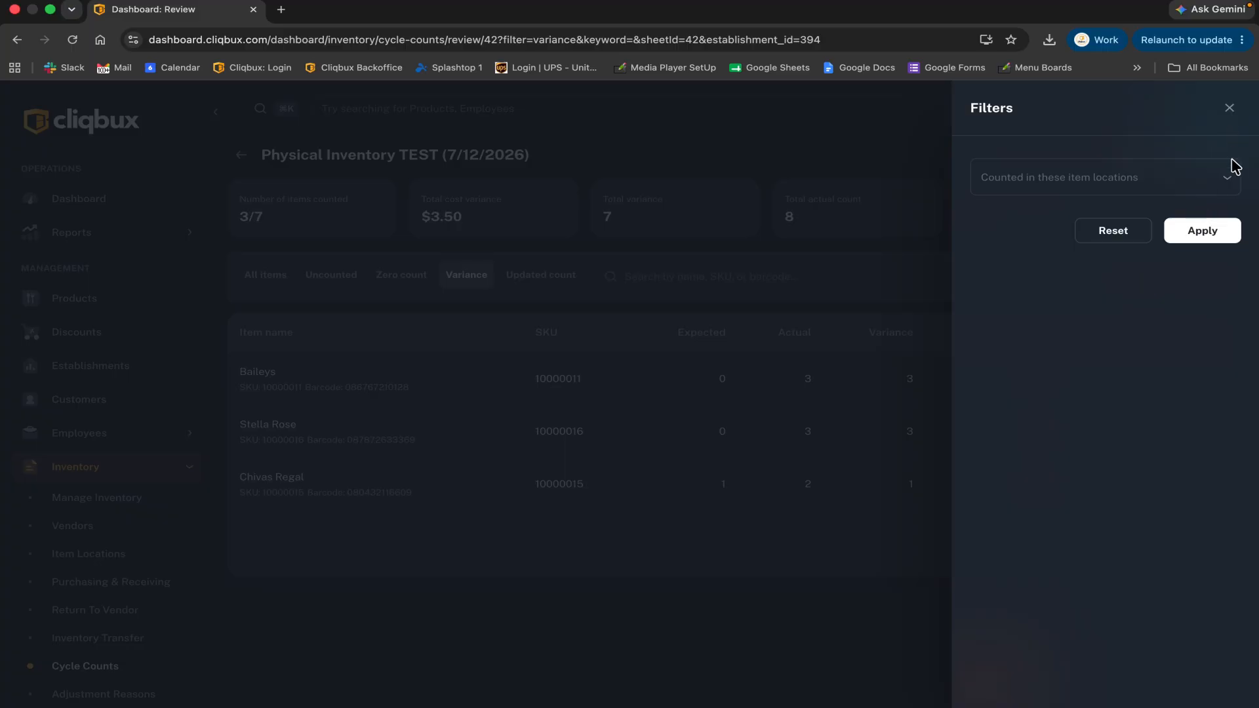
click(1230, 178)
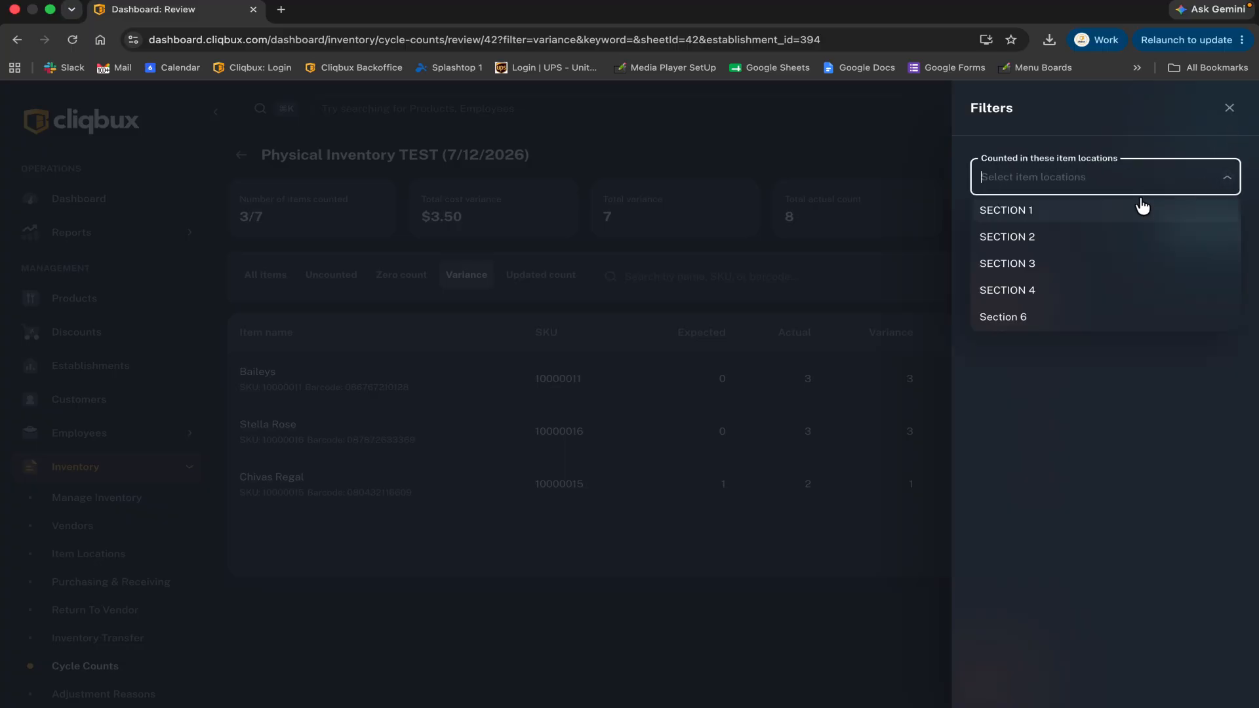
click(1129, 402)
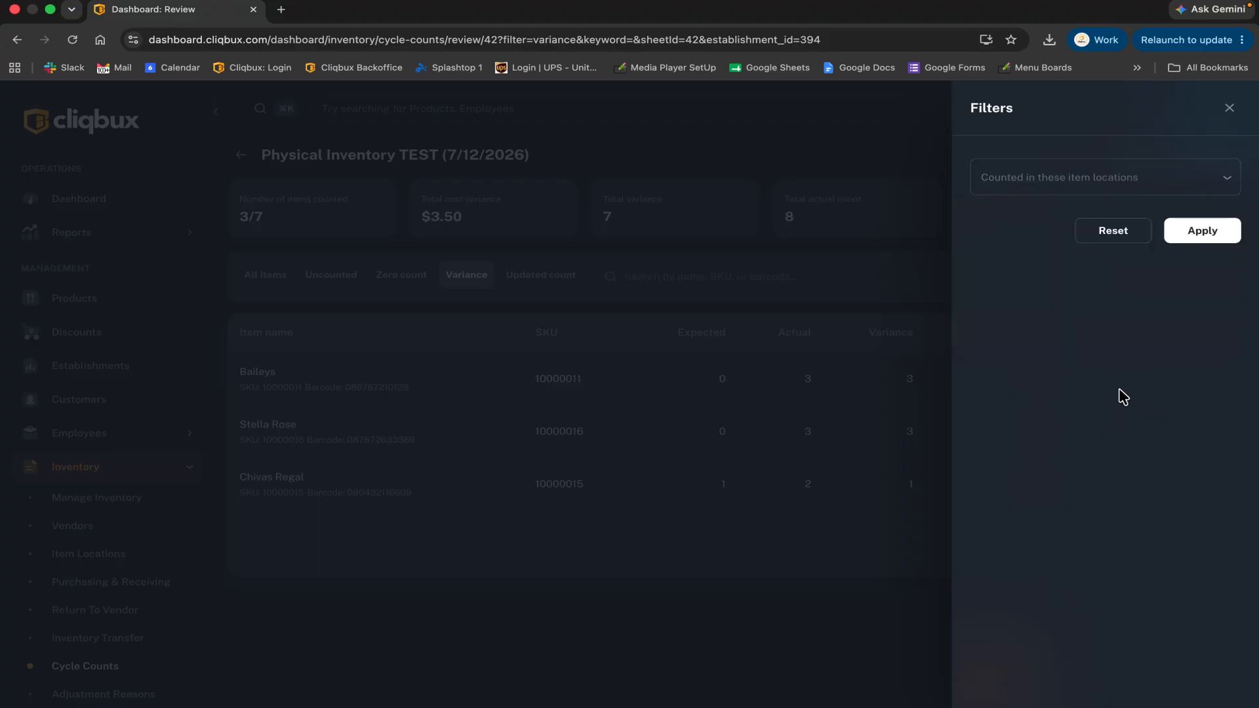
click(1229, 108)
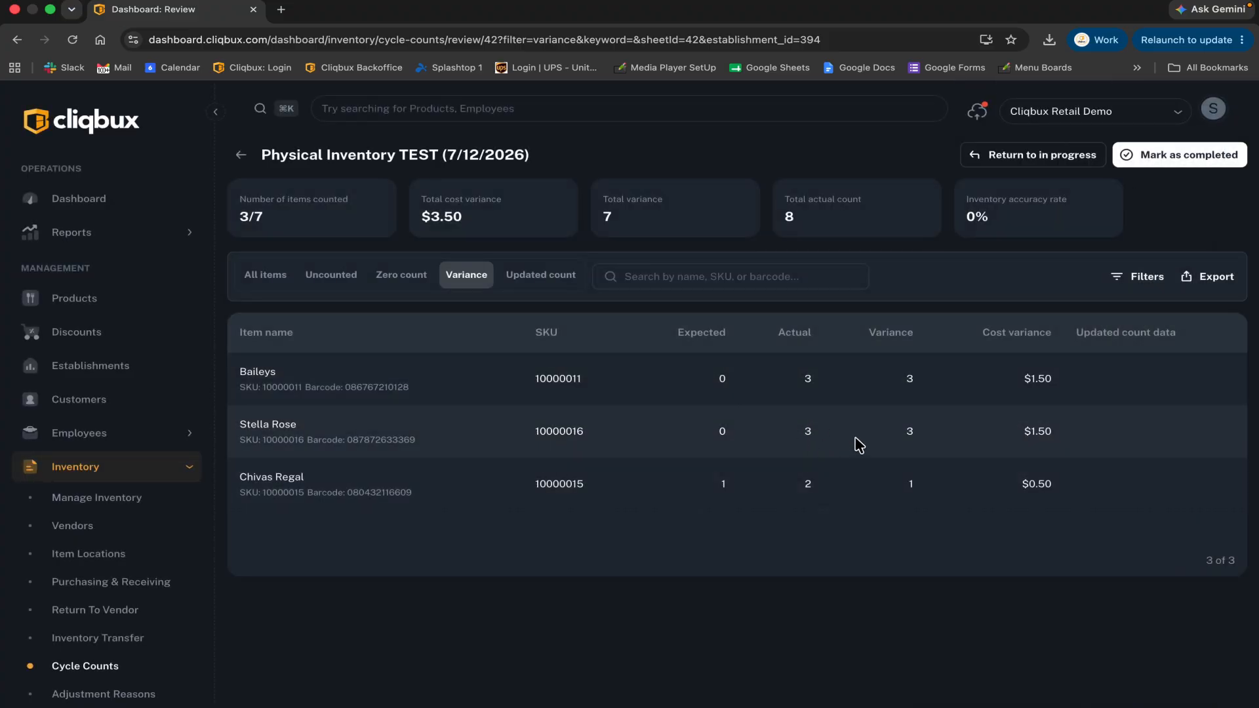
- Filter the variance items to those counted in the SECTION 1 item location
click(1141, 277)
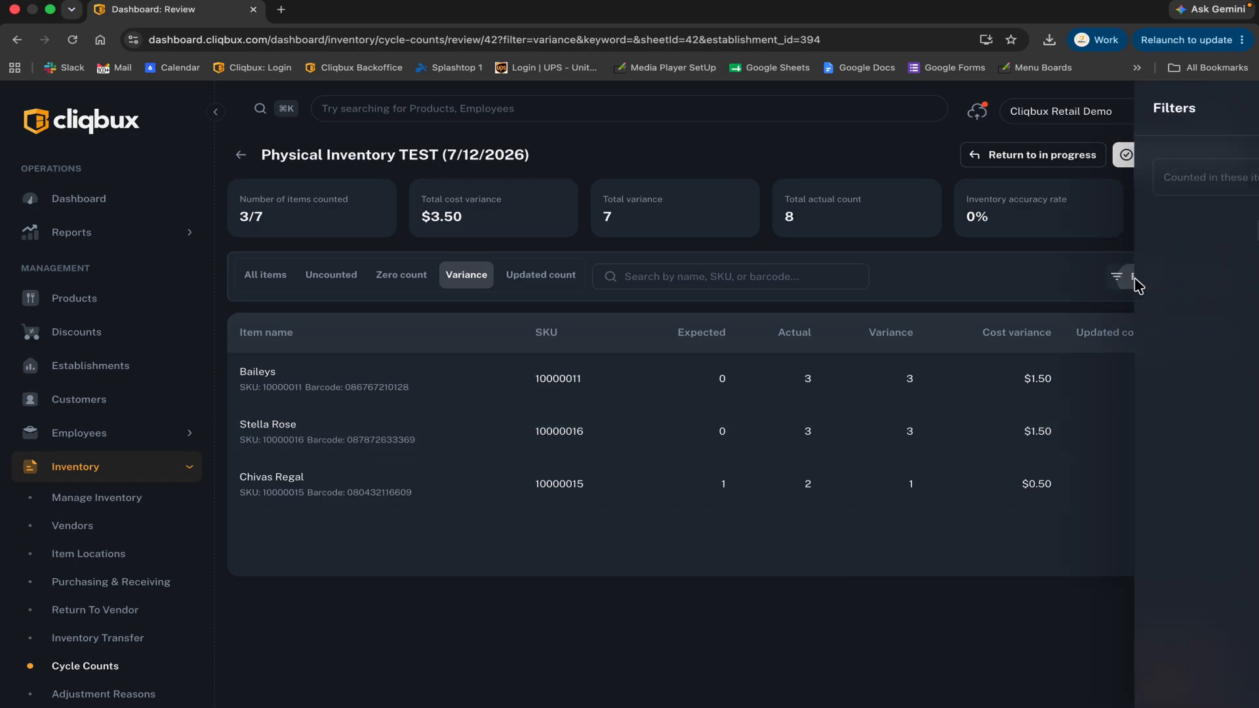
click(1228, 181)
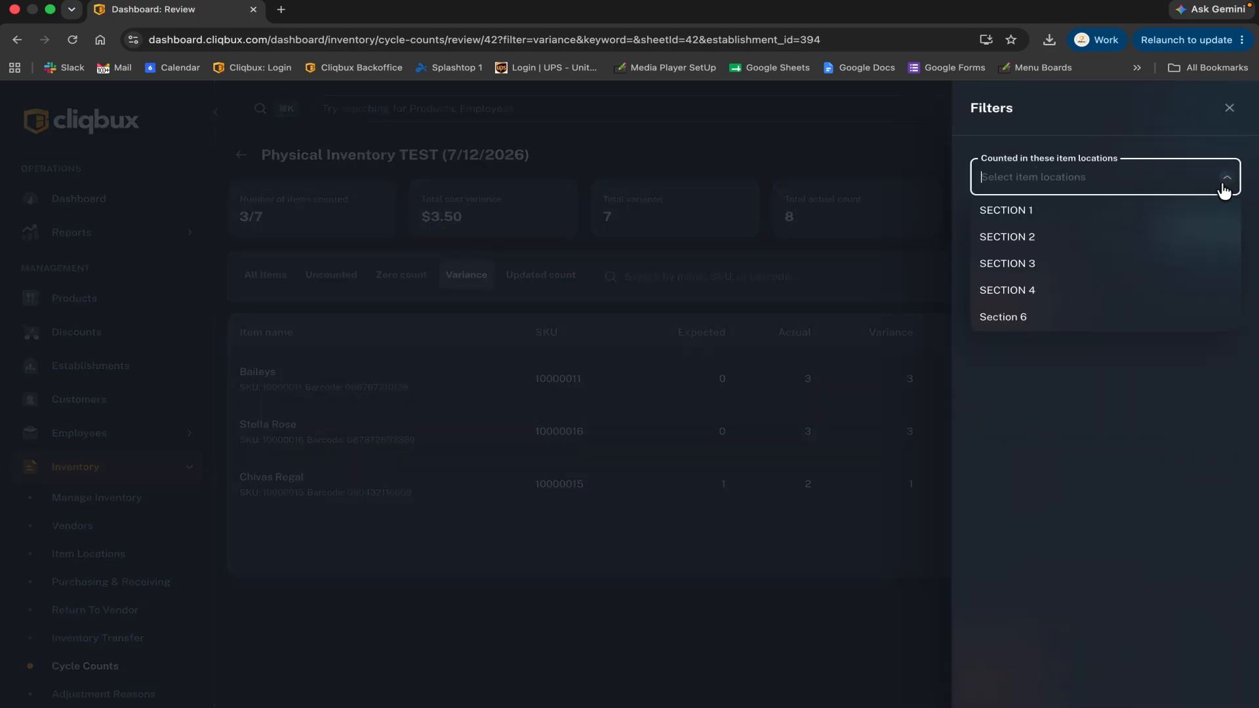
click(1183, 211)
click(1204, 236)
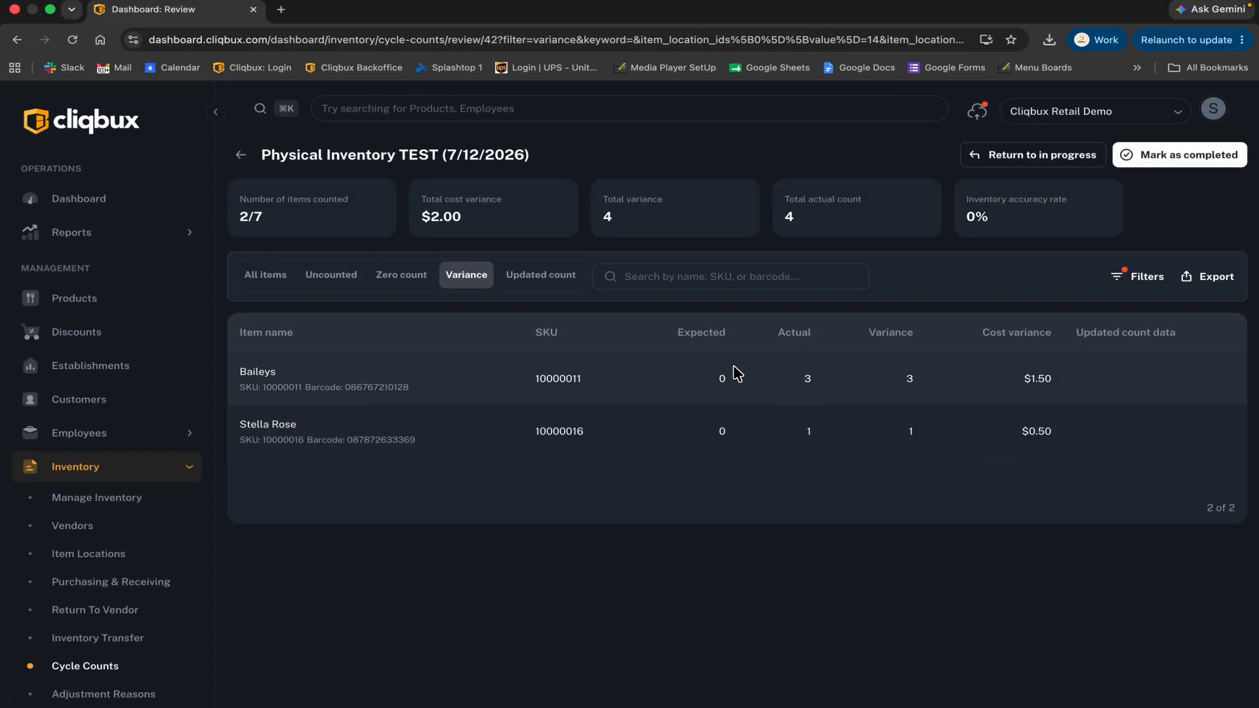
- Switch the item location filter on the variance items from SECTION 1 to SECTION 2 and apply it
click(1143, 282)
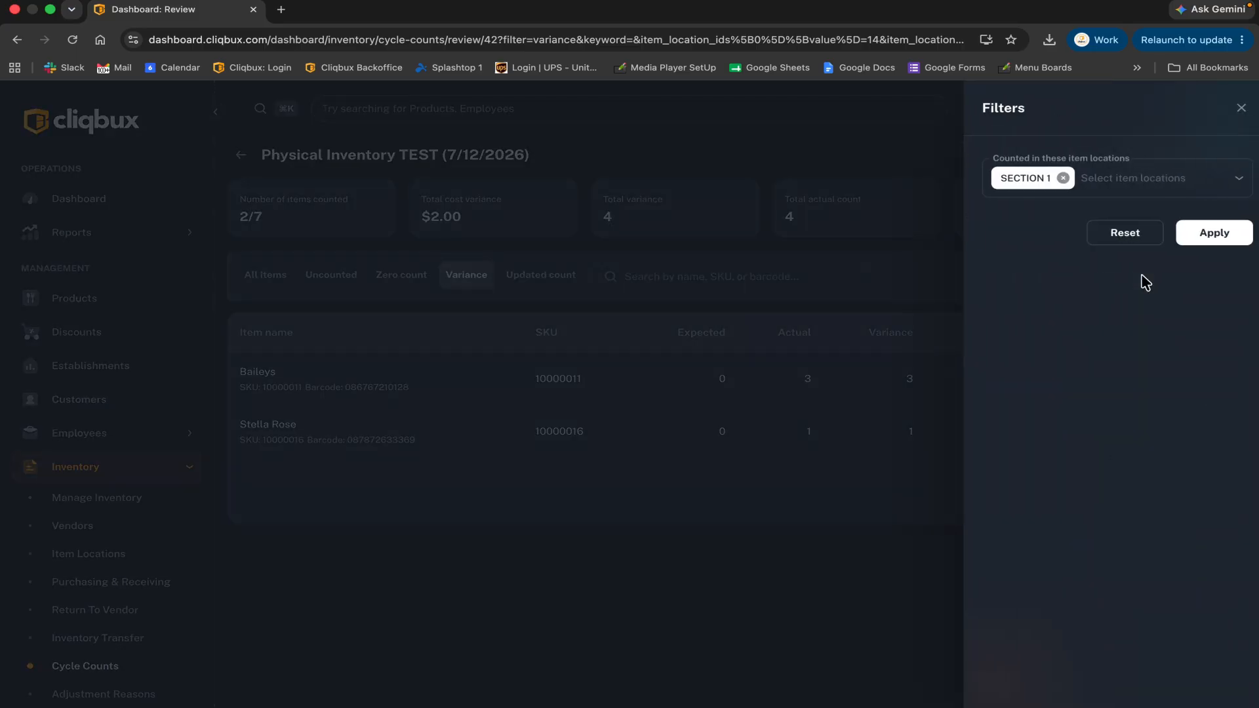
click(1226, 179)
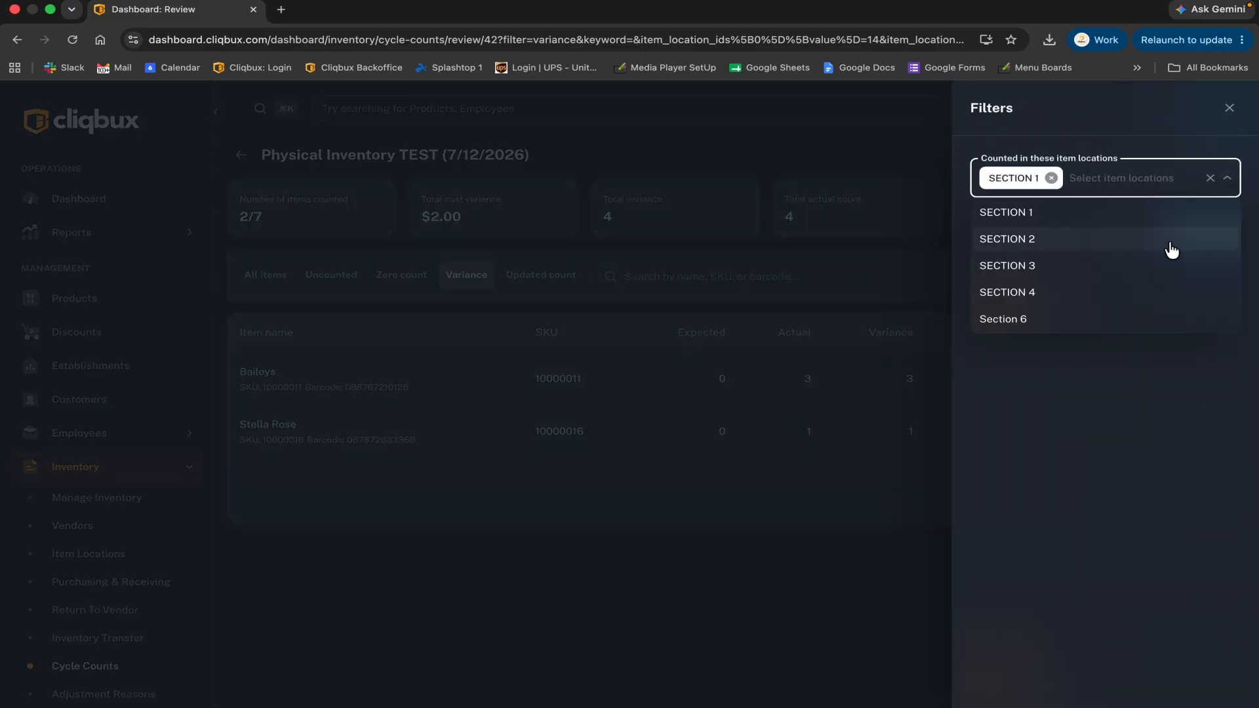
click(1170, 240)
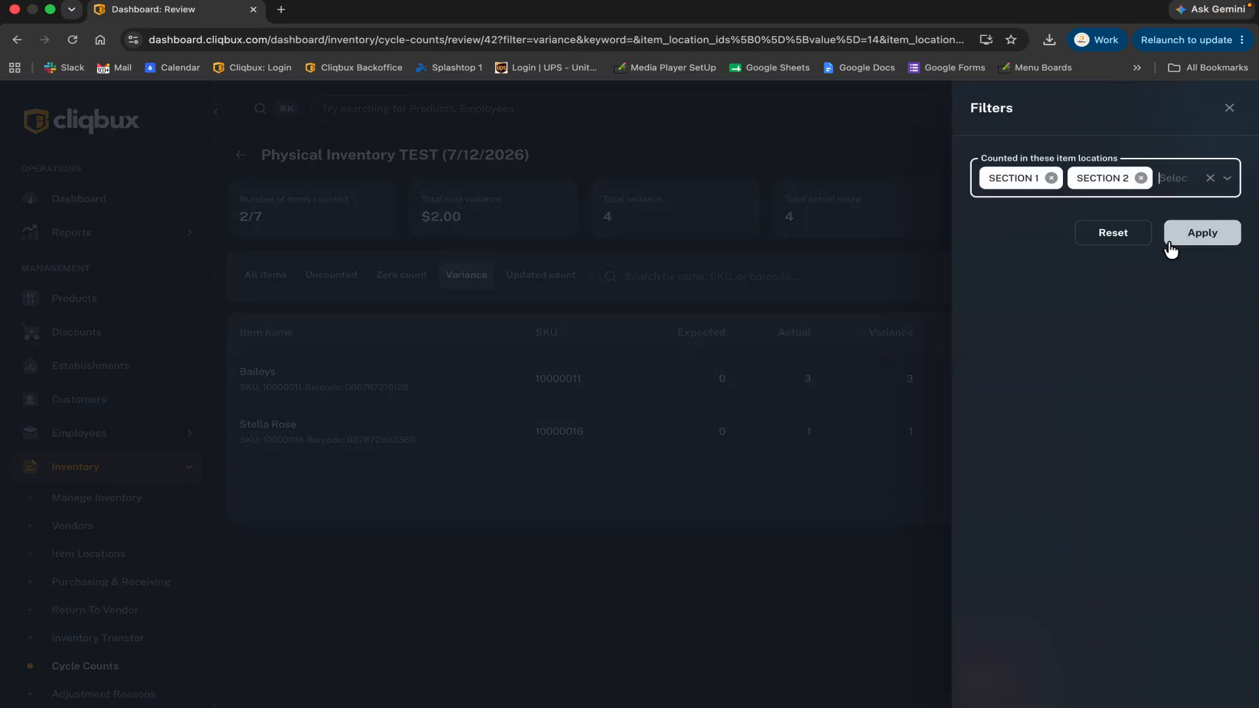
click(1051, 178)
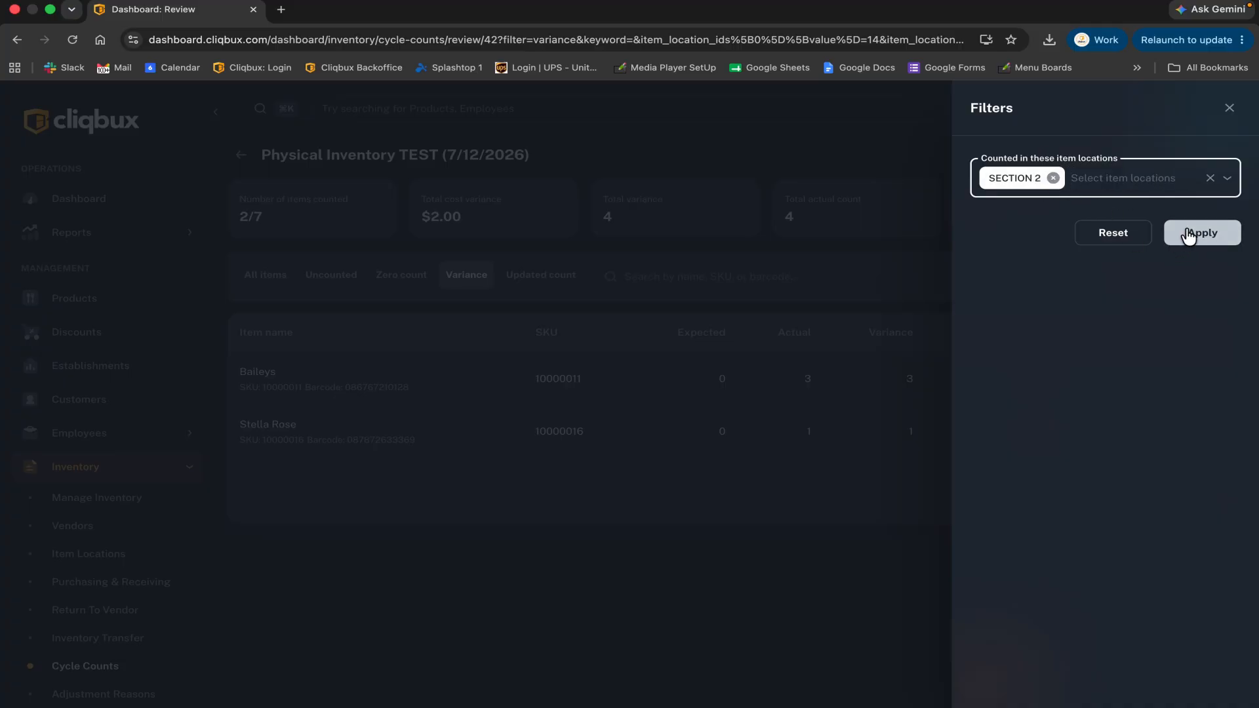
click(1188, 234)
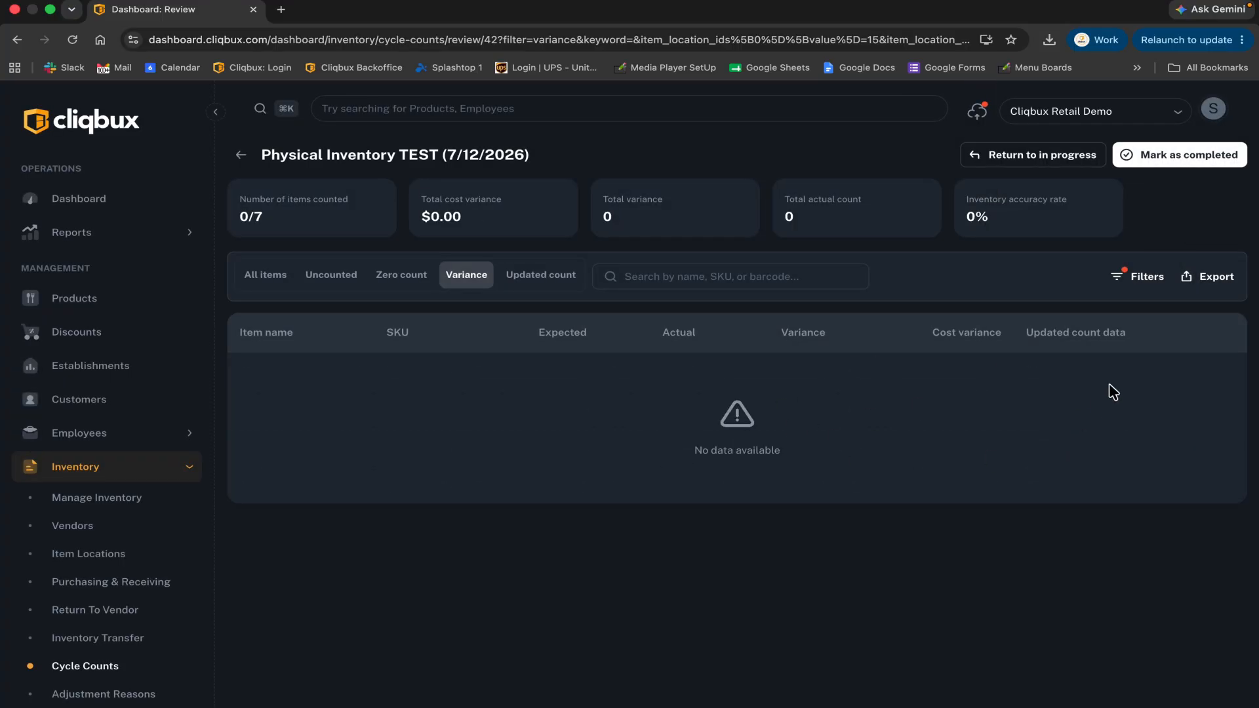
- Replace the SECTION 2 item location filter with SECTION 3 and apply it to the variance items
click(1136, 277)
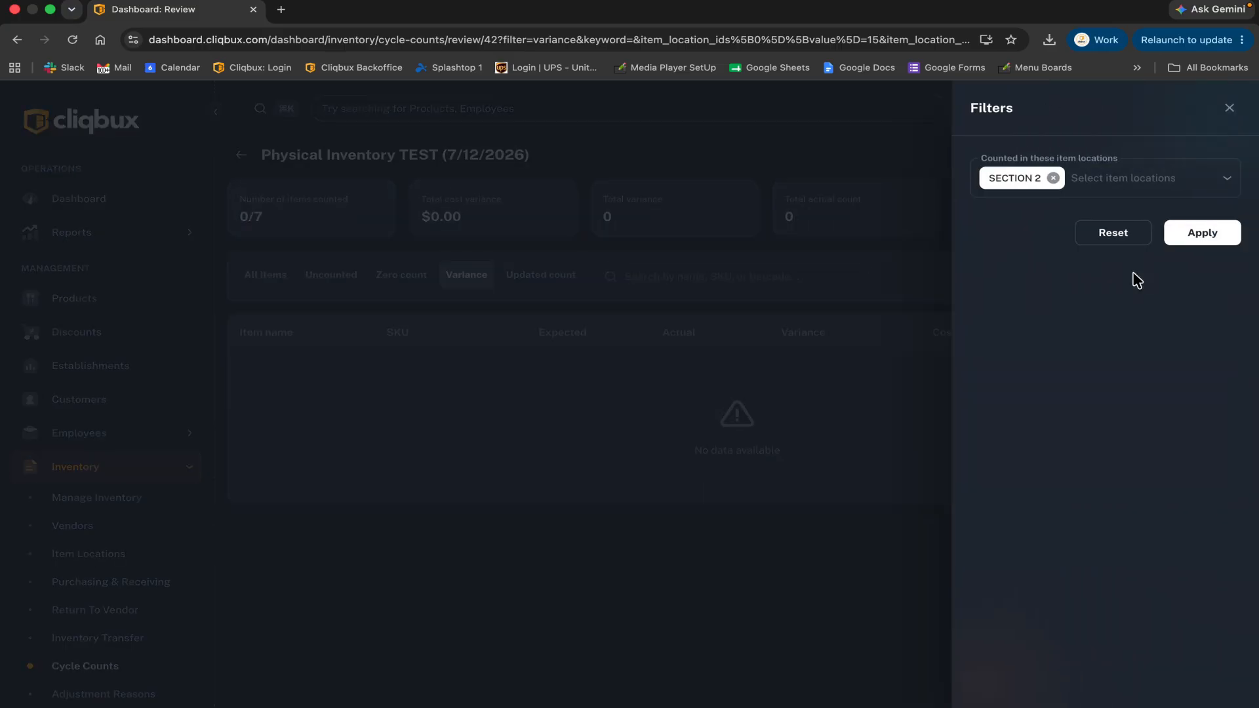
click(1053, 178)
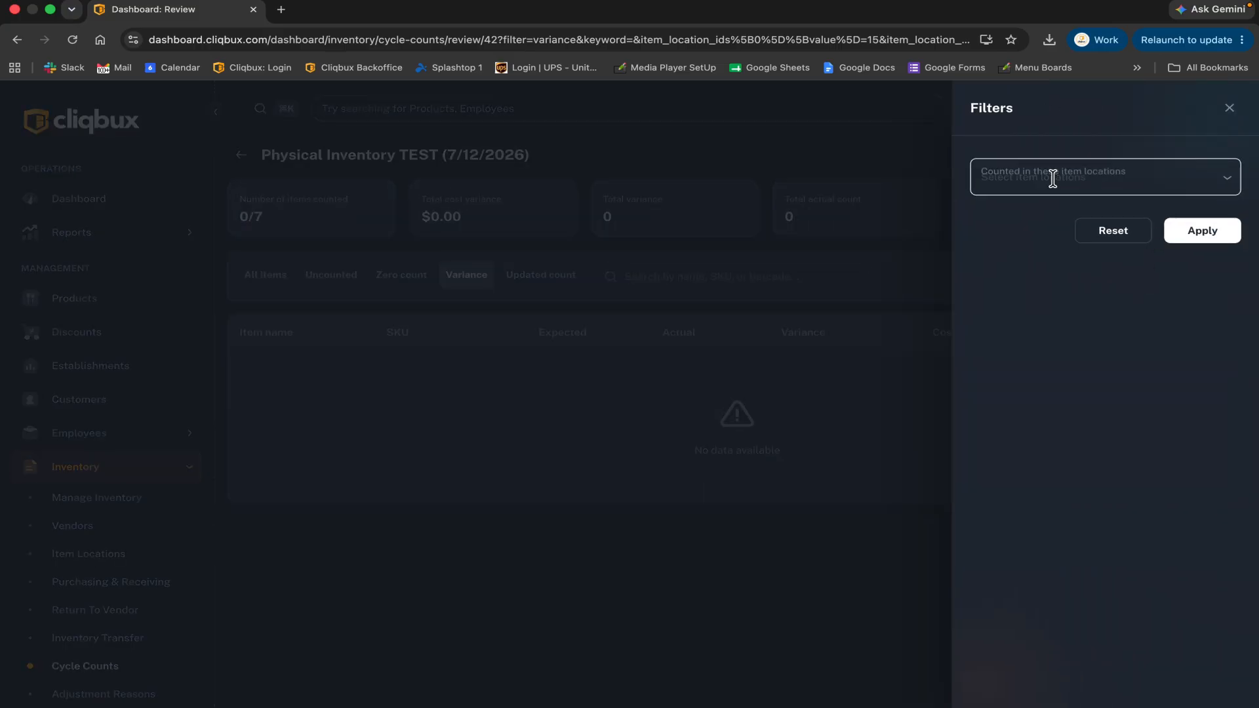
click(1228, 186)
click(1138, 265)
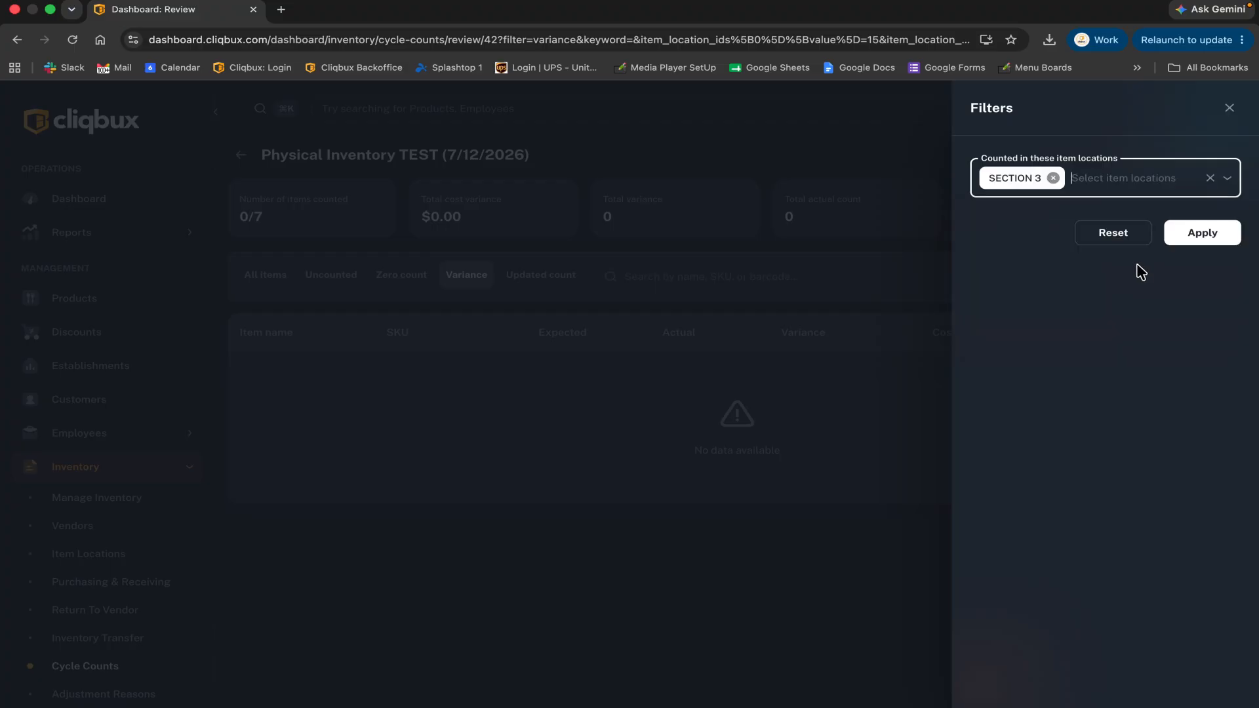
click(1192, 228)
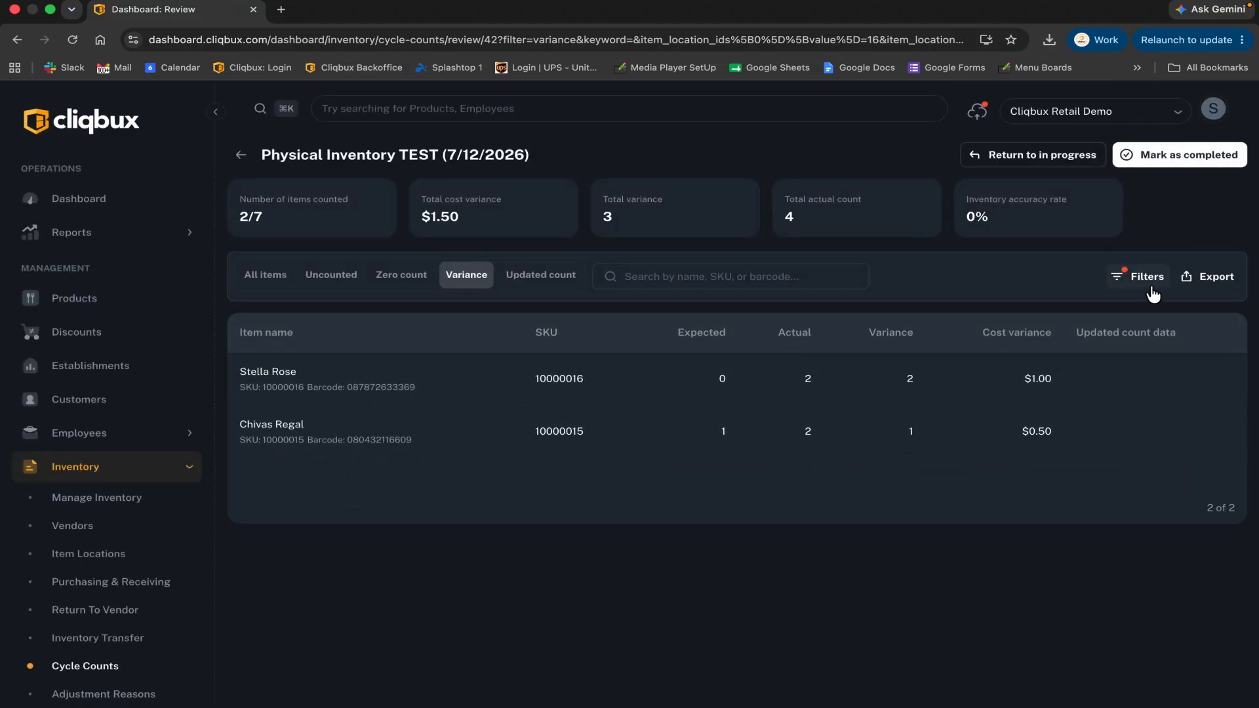
- Export the counted entries for the SECTION 3 variance items as a PDF, view the report and close it
click(1205, 283)
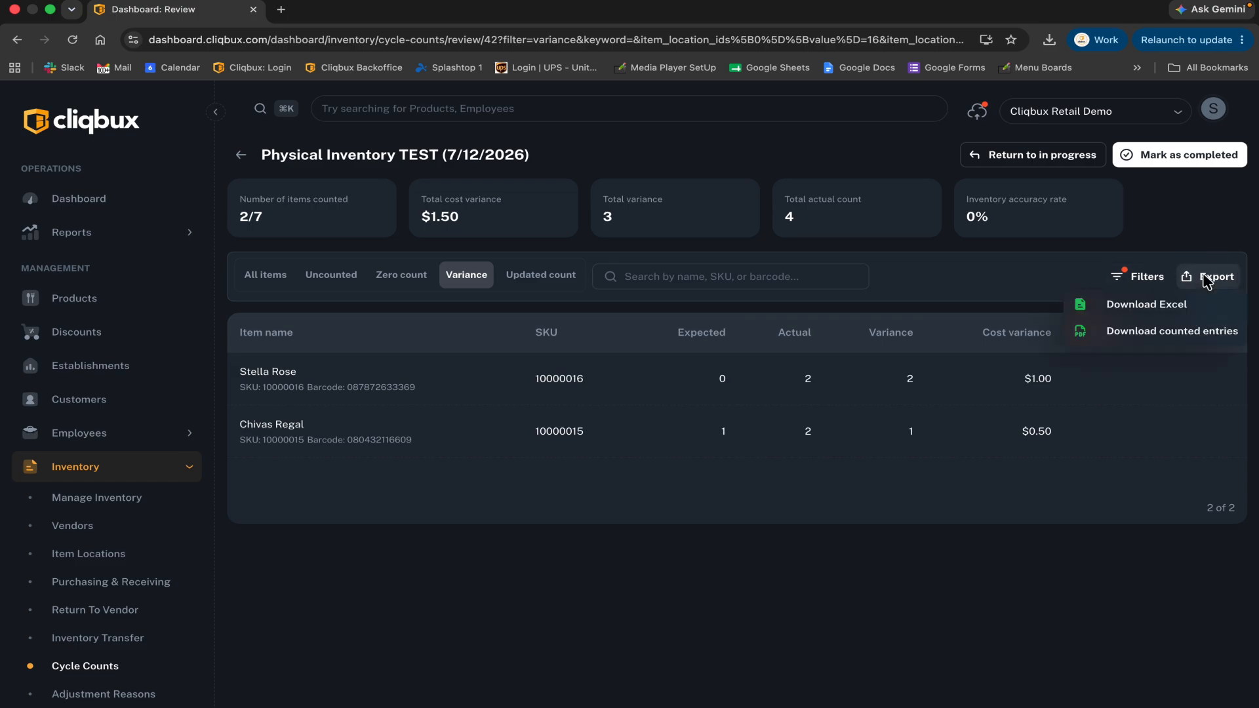
click(1150, 333)
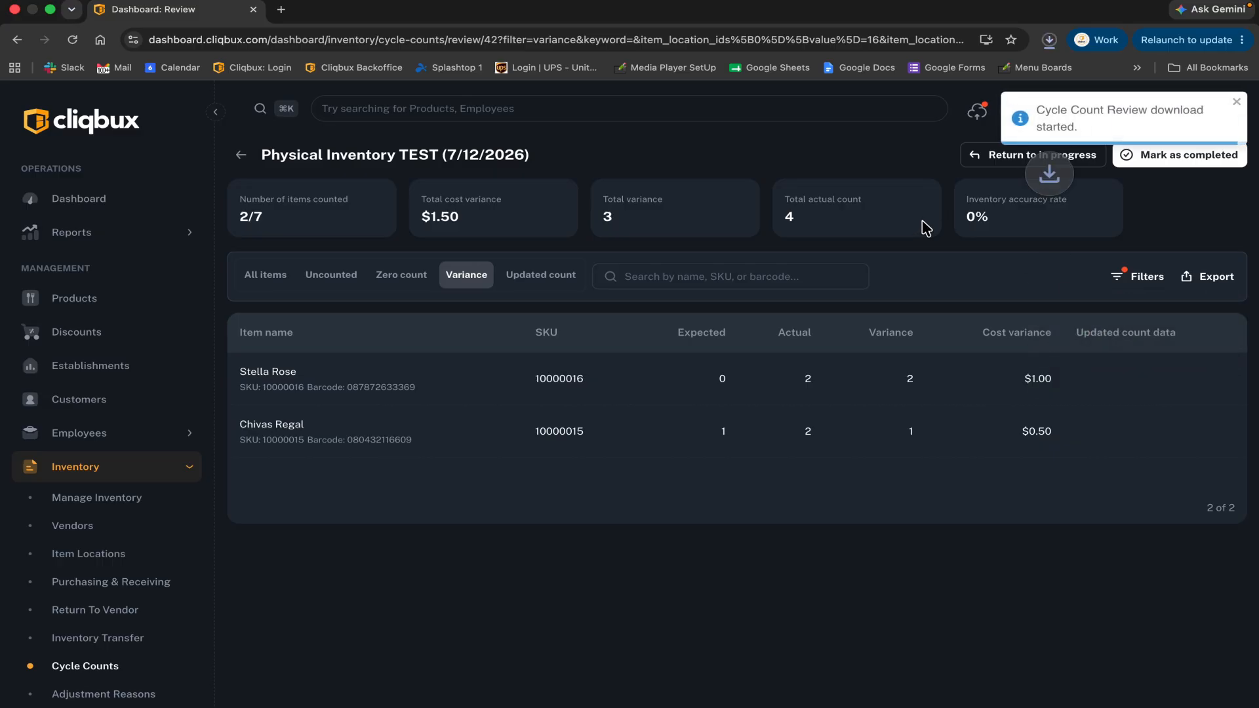
click(1034, 73)
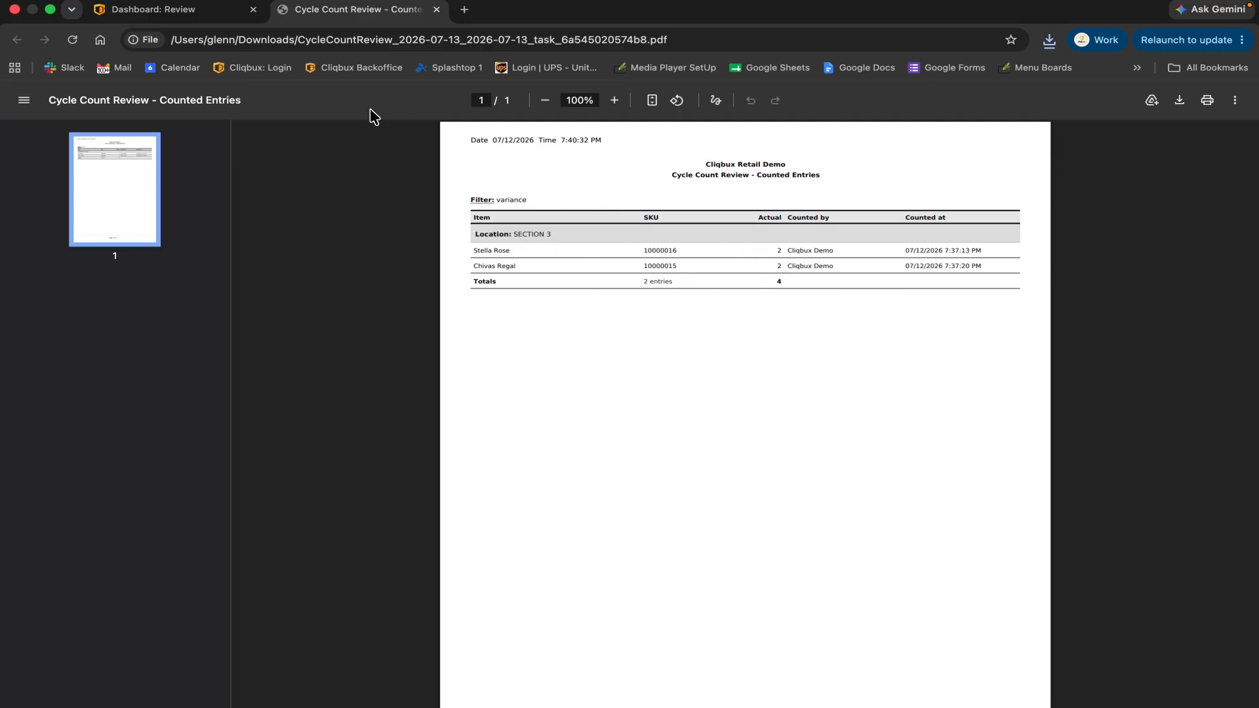
click(436, 10)
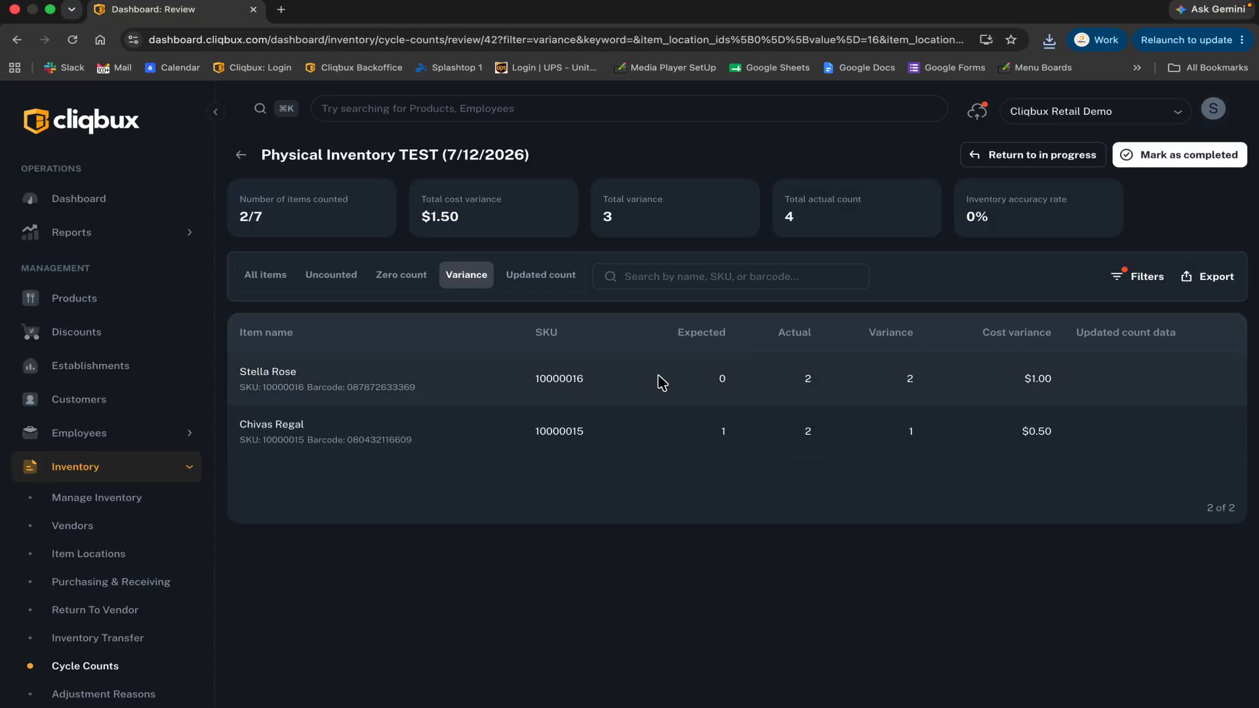
- Remove the SECTION 3 item location filter so variance items from all locations are listed
click(1147, 280)
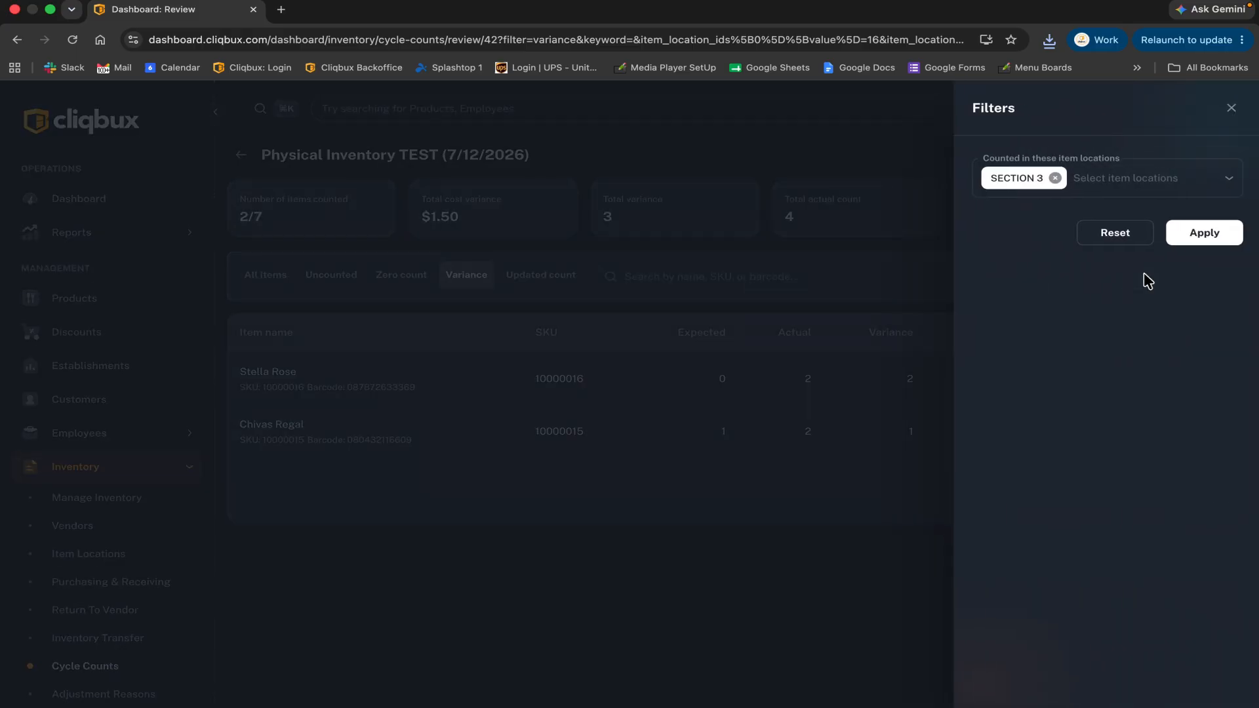
click(1053, 178)
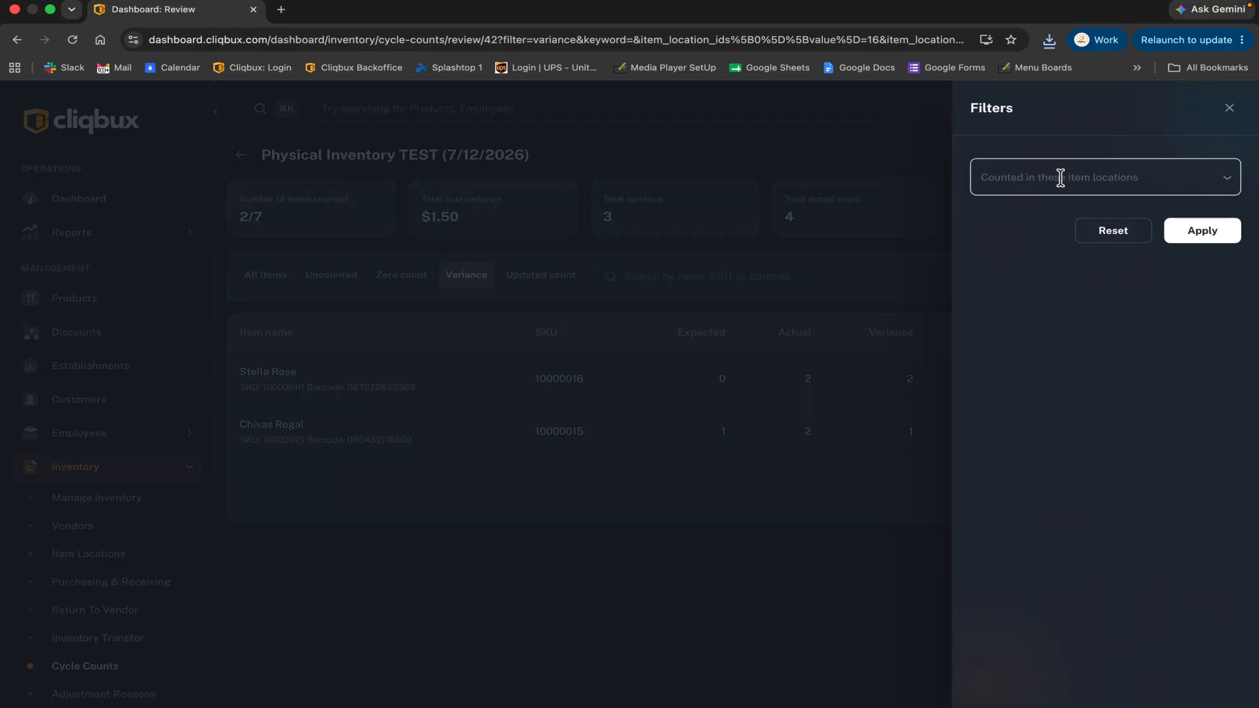
click(1206, 234)
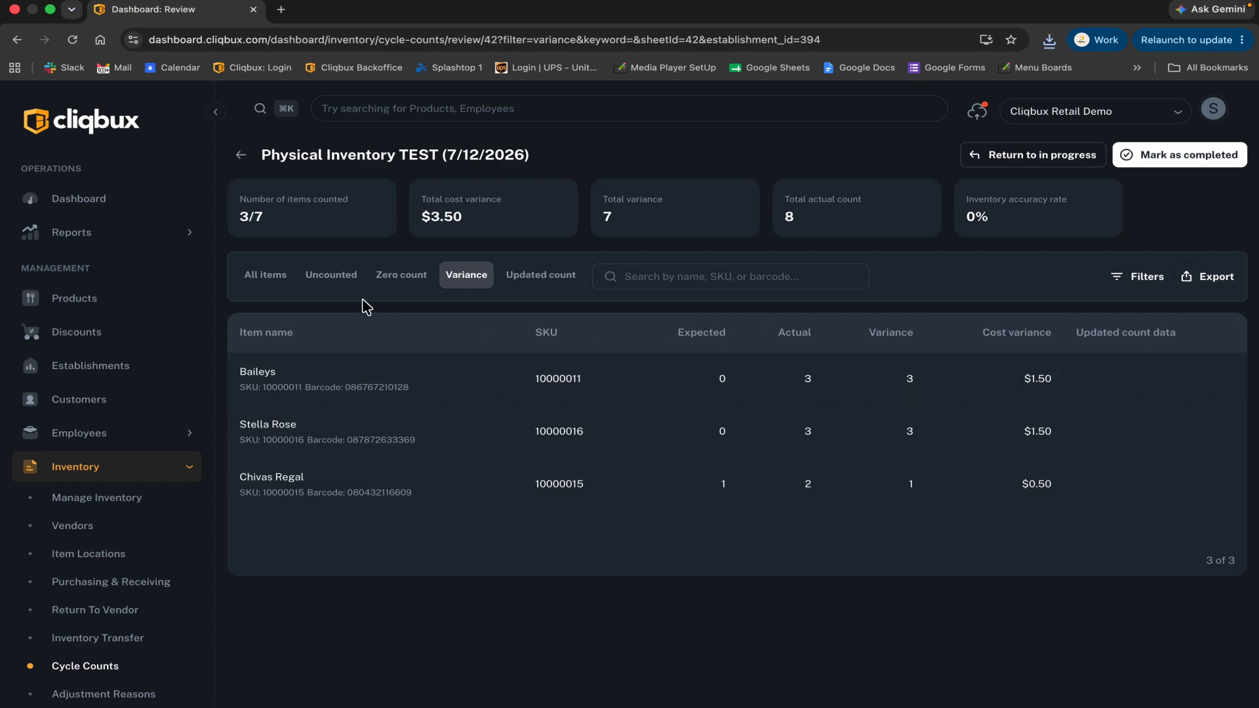
- Export the counted entries of the unfiltered variance items as a PDF, read the report by section and close it
click(1213, 289)
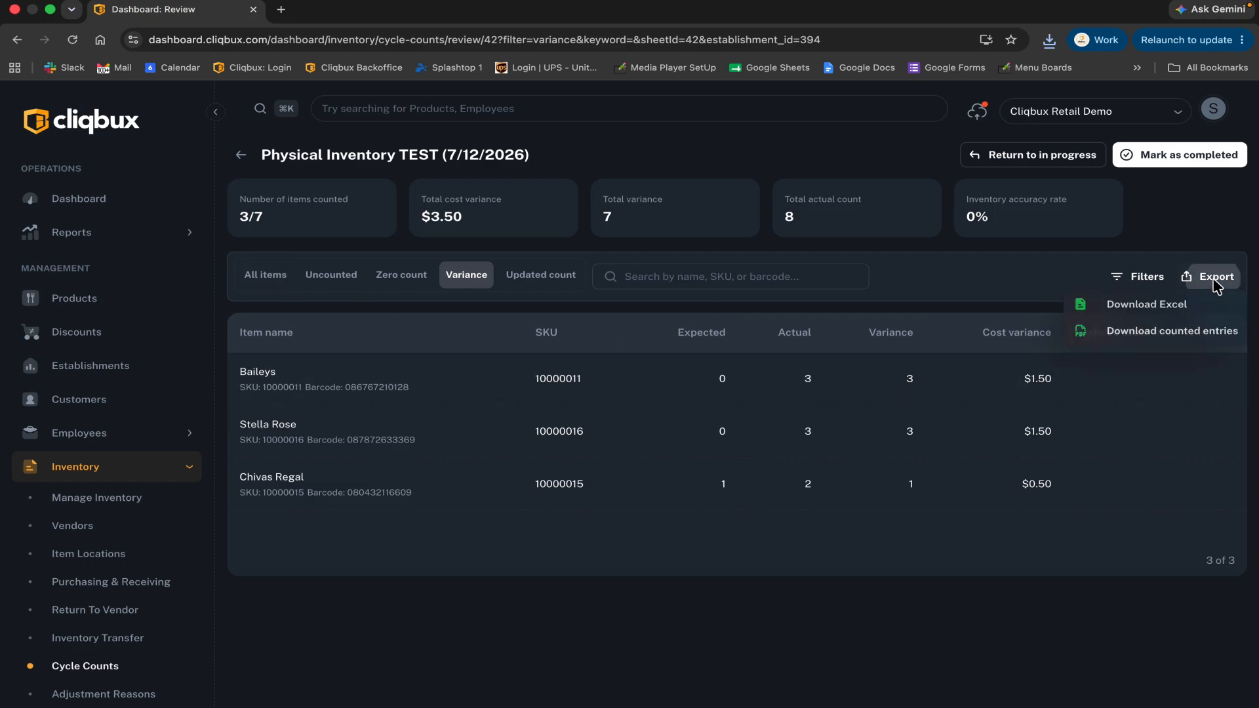
click(1155, 332)
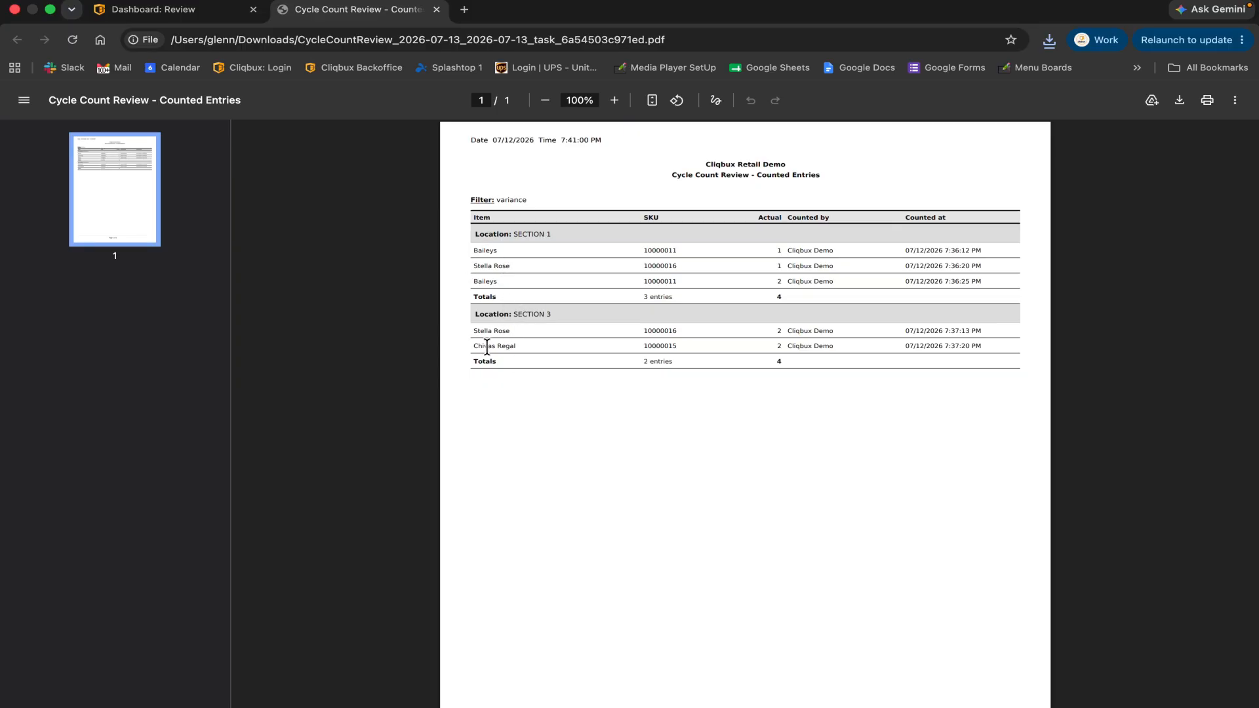
click(436, 9)
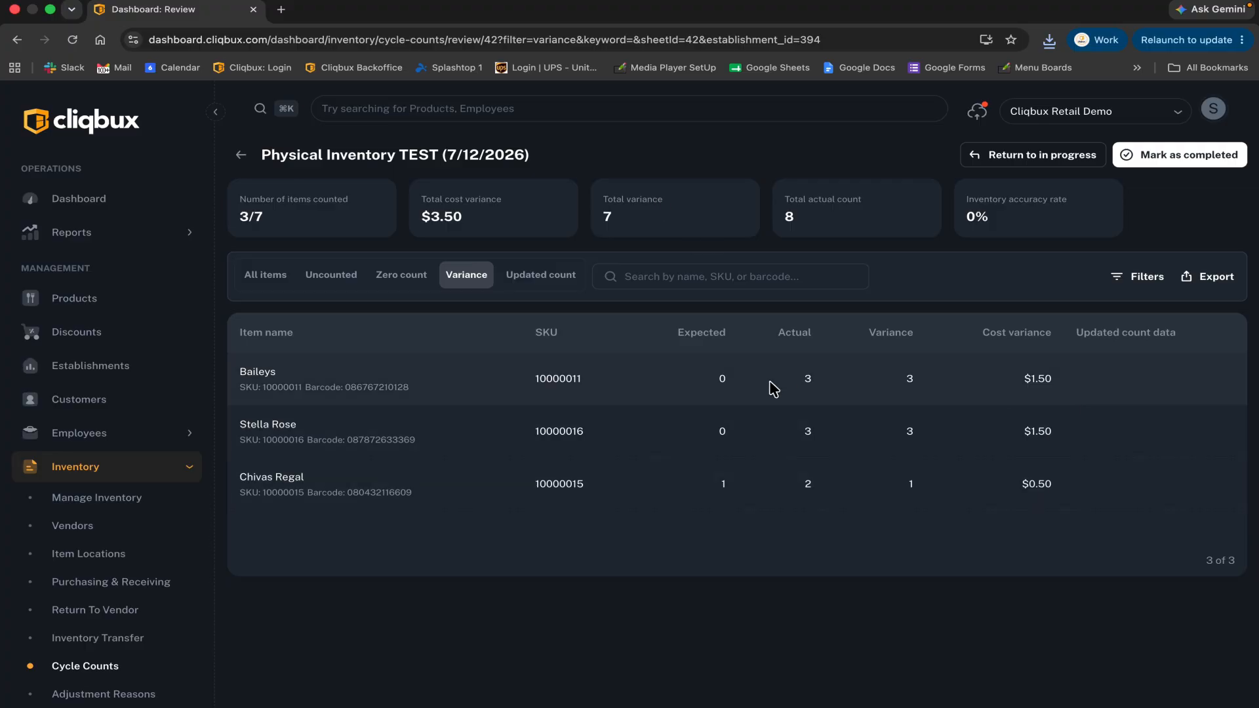
- Show all items of the count sheet and mark the sheet as completed to update inventory
click(276, 282)
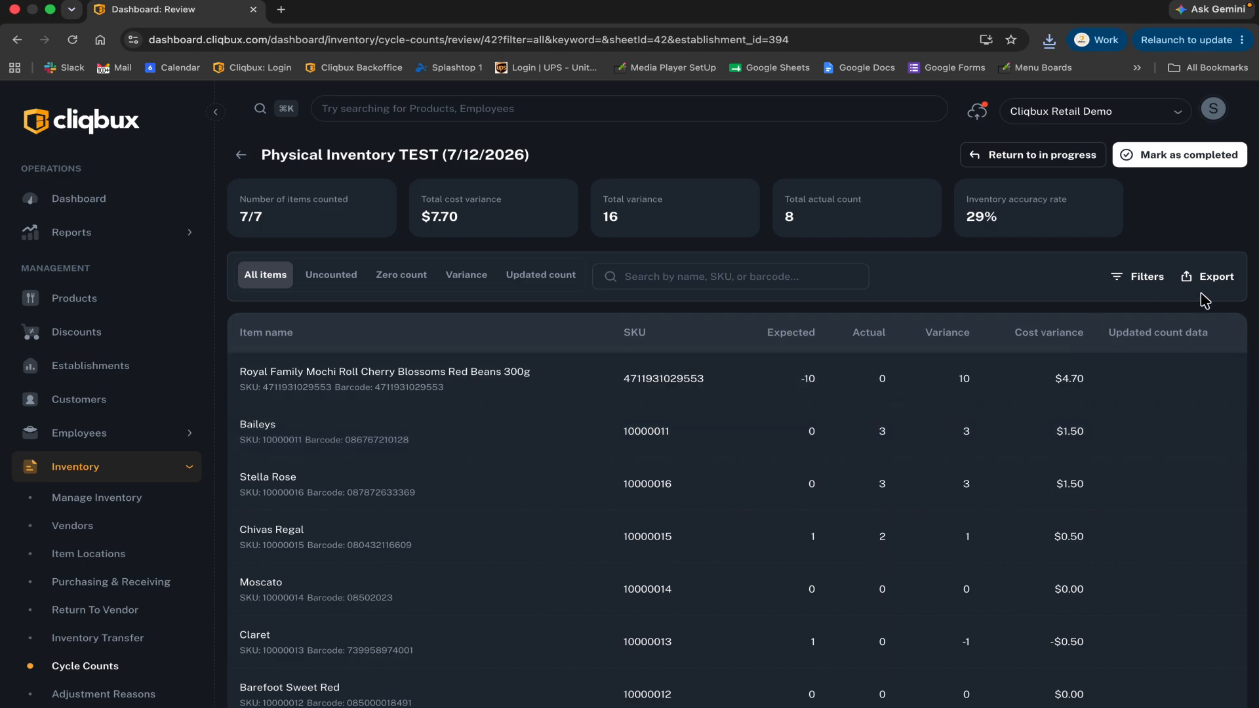
click(1192, 164)
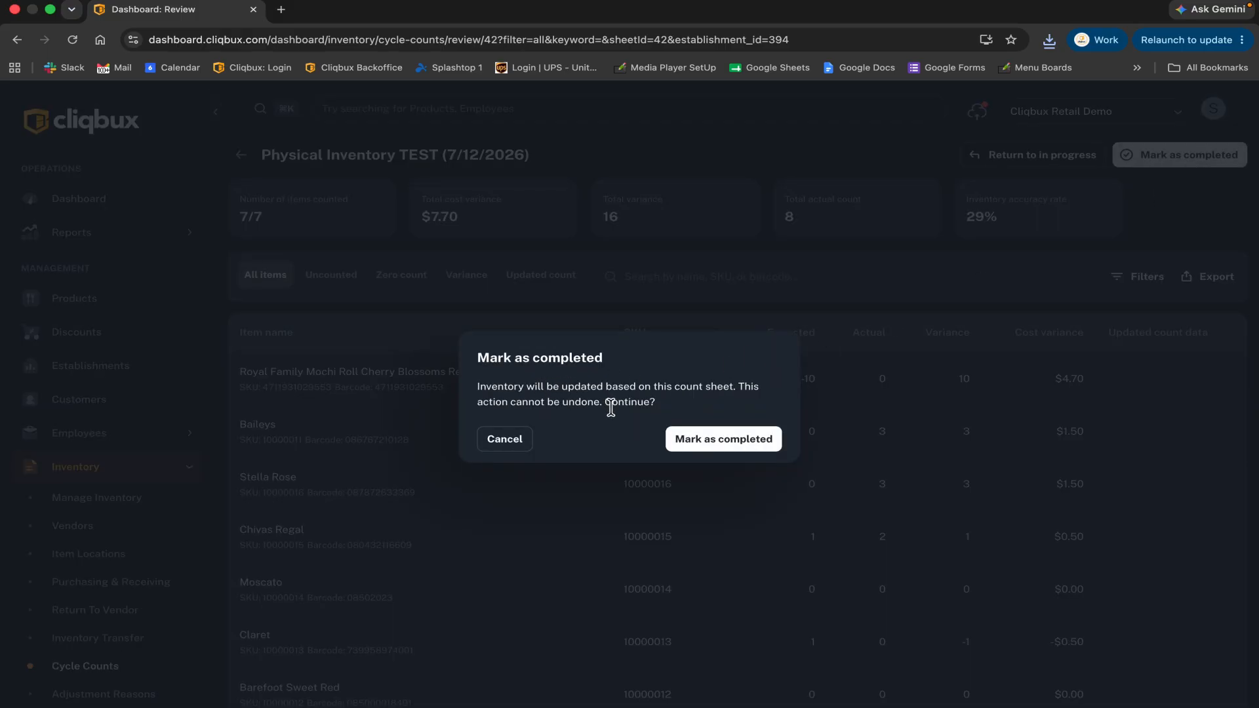
click(693, 440)
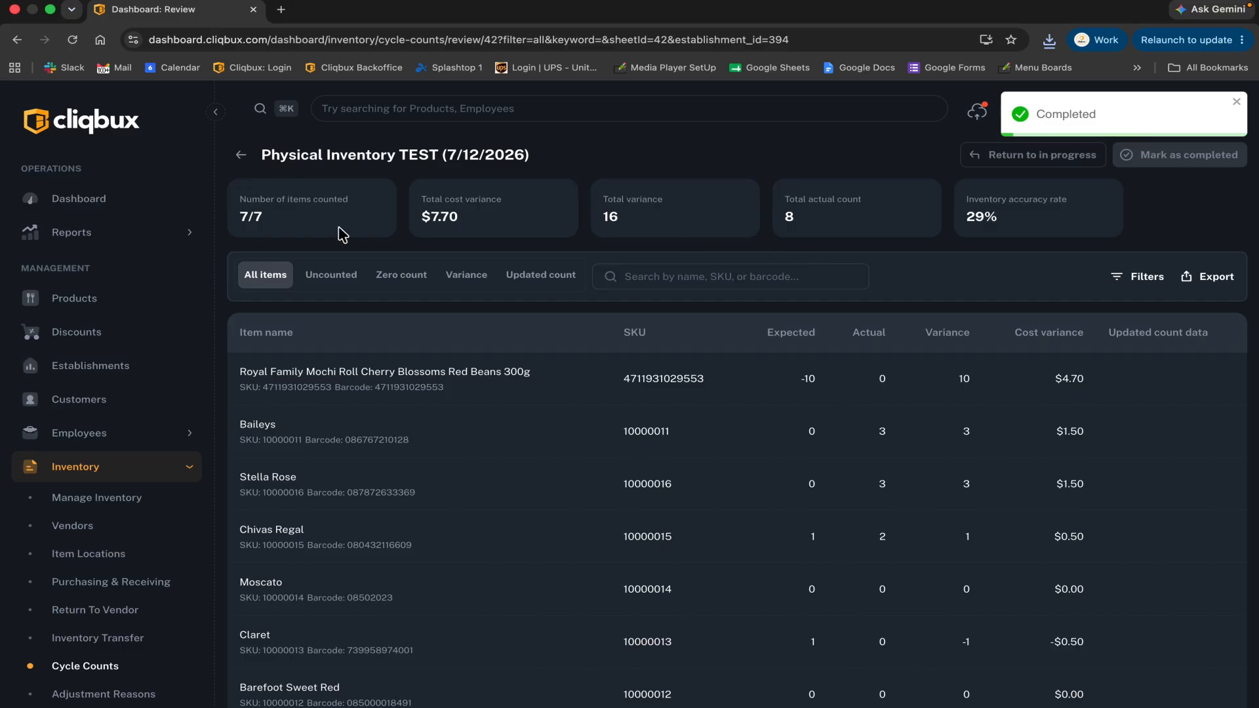
- Return to the cycle counts list and reopen the newly completed sheet's review to examine its updated count data
click(108, 666)
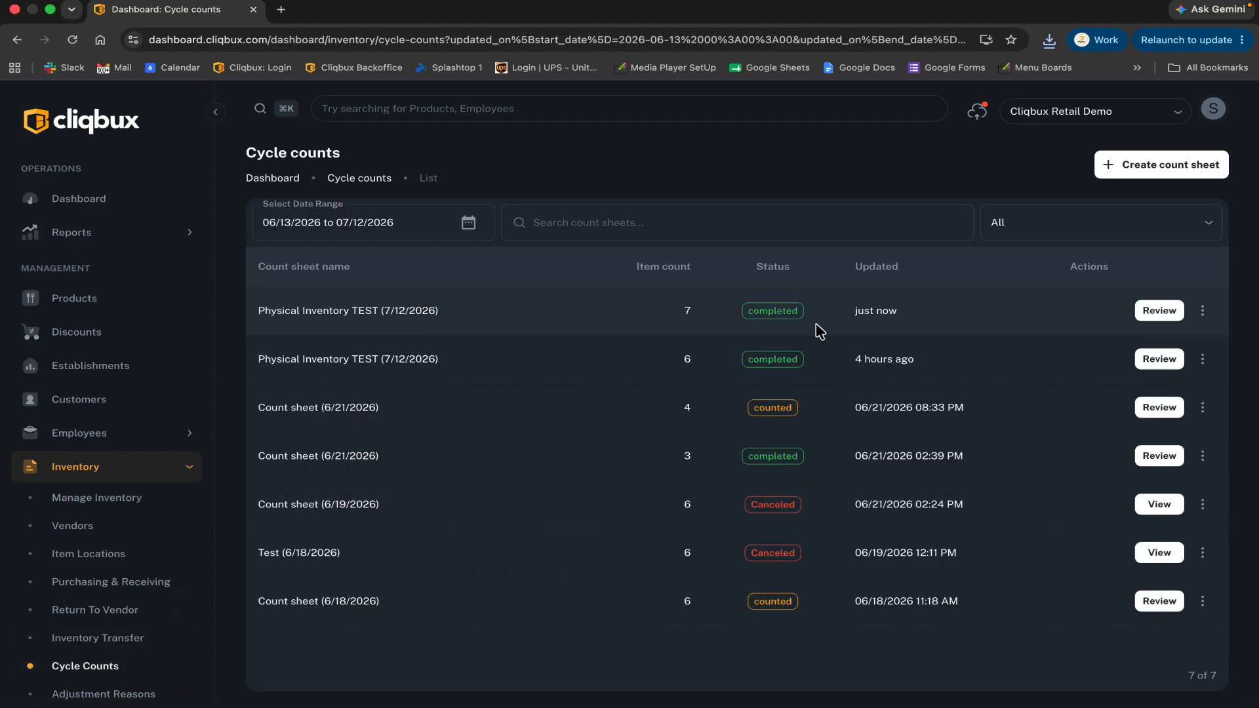
click(1160, 311)
scroll(627, 601, down, 1)
scroll(628, 601, up, 1)
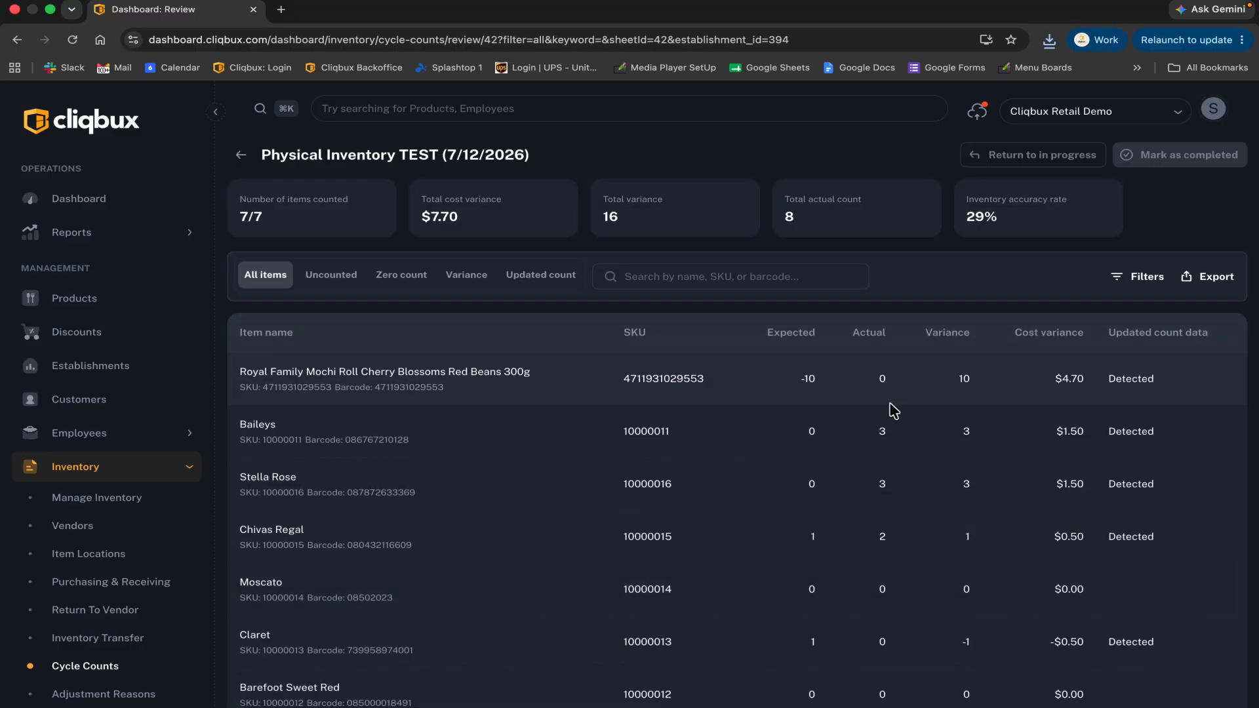
- Go back from the review to the count sheet's item information and start a window screenshot
click(242, 157)
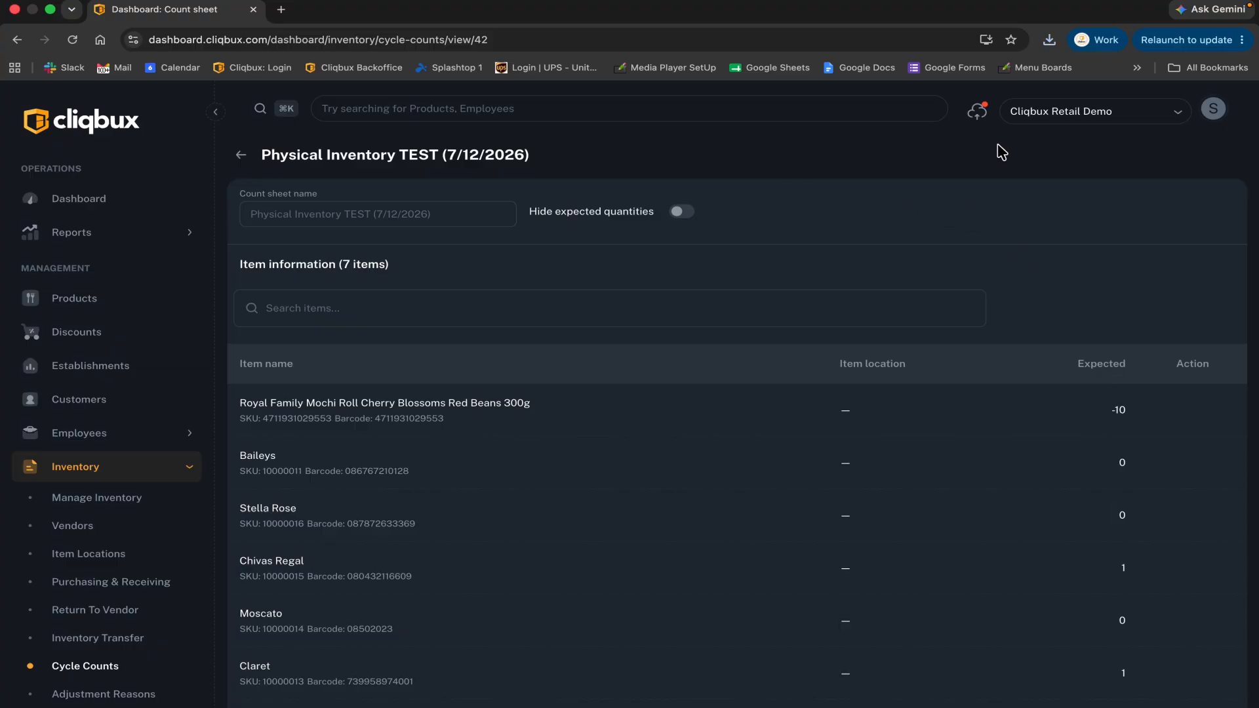
key(super+shift+4)
key(space)
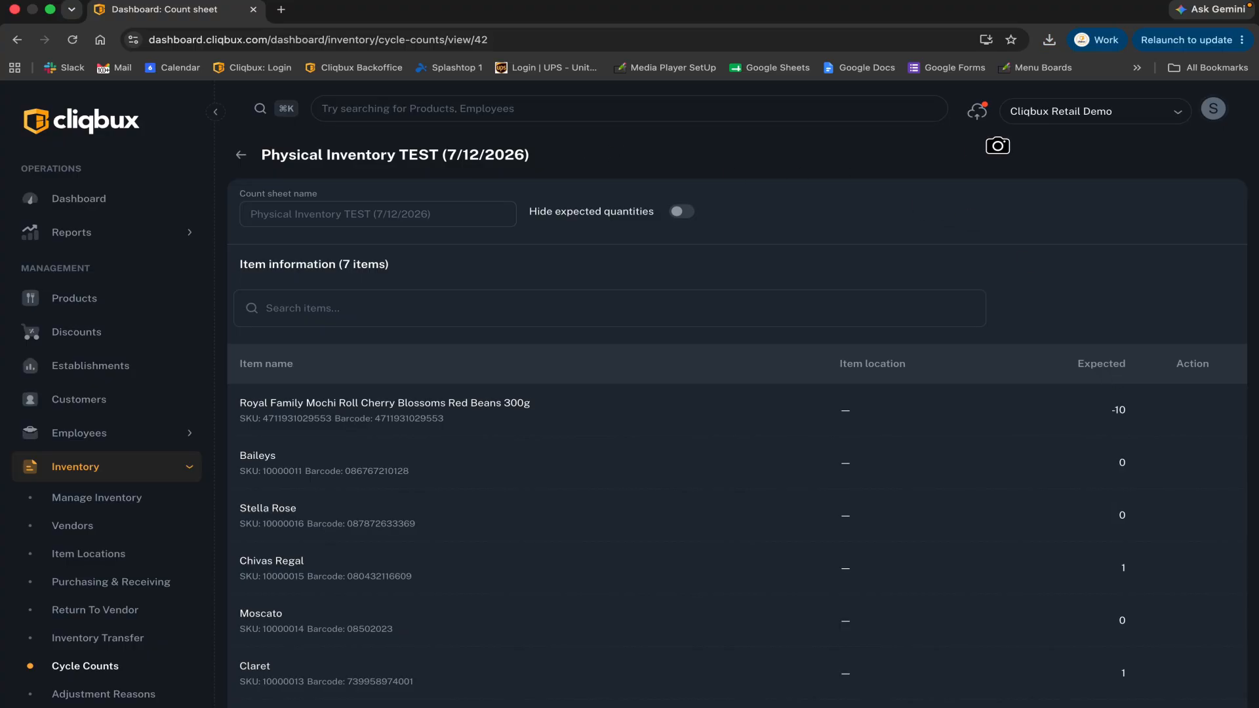